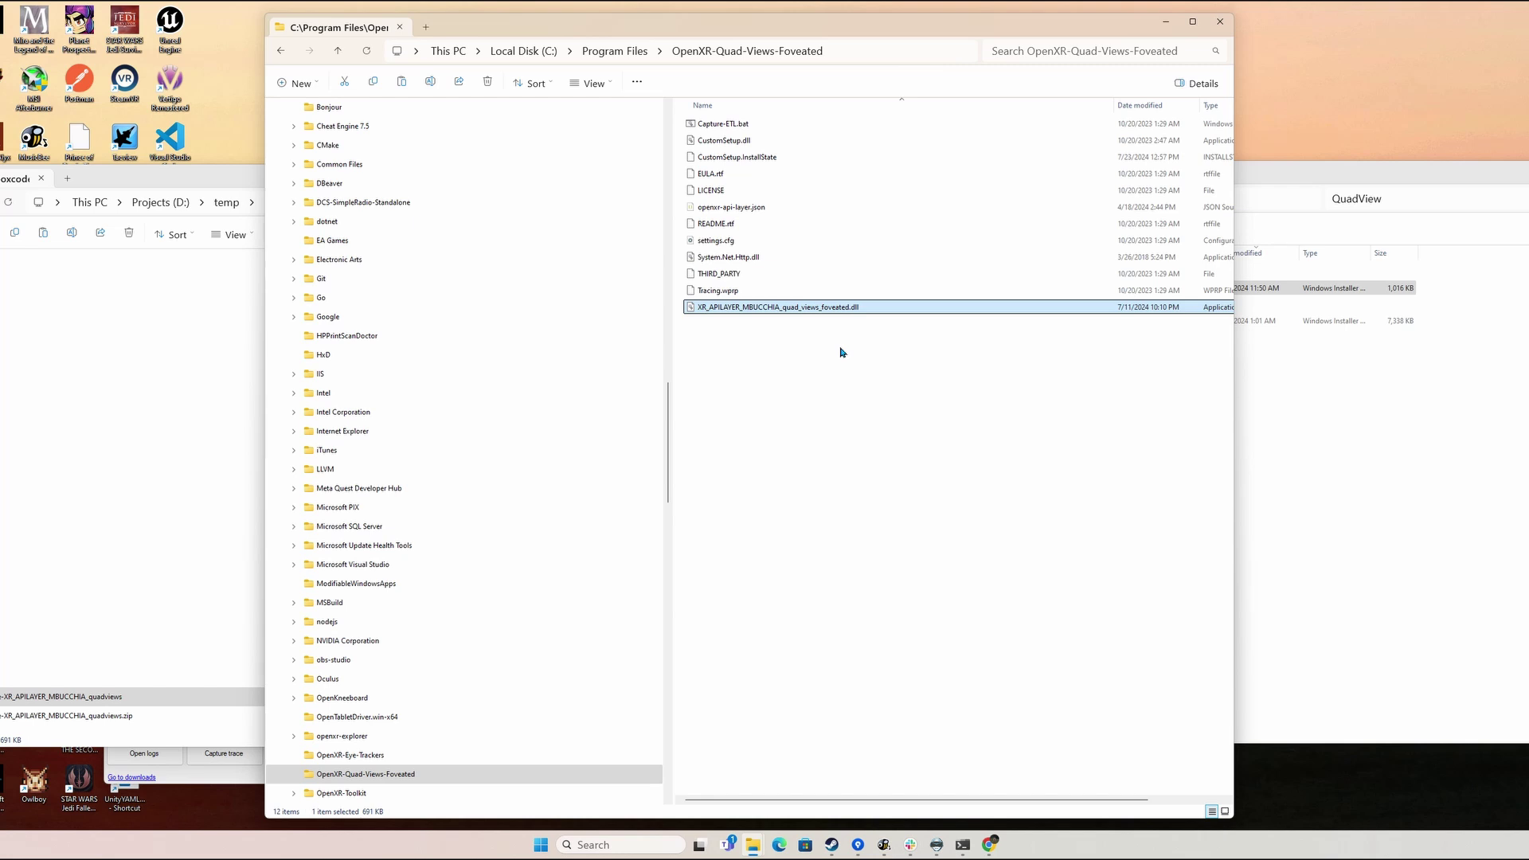
key("shift+Delete")
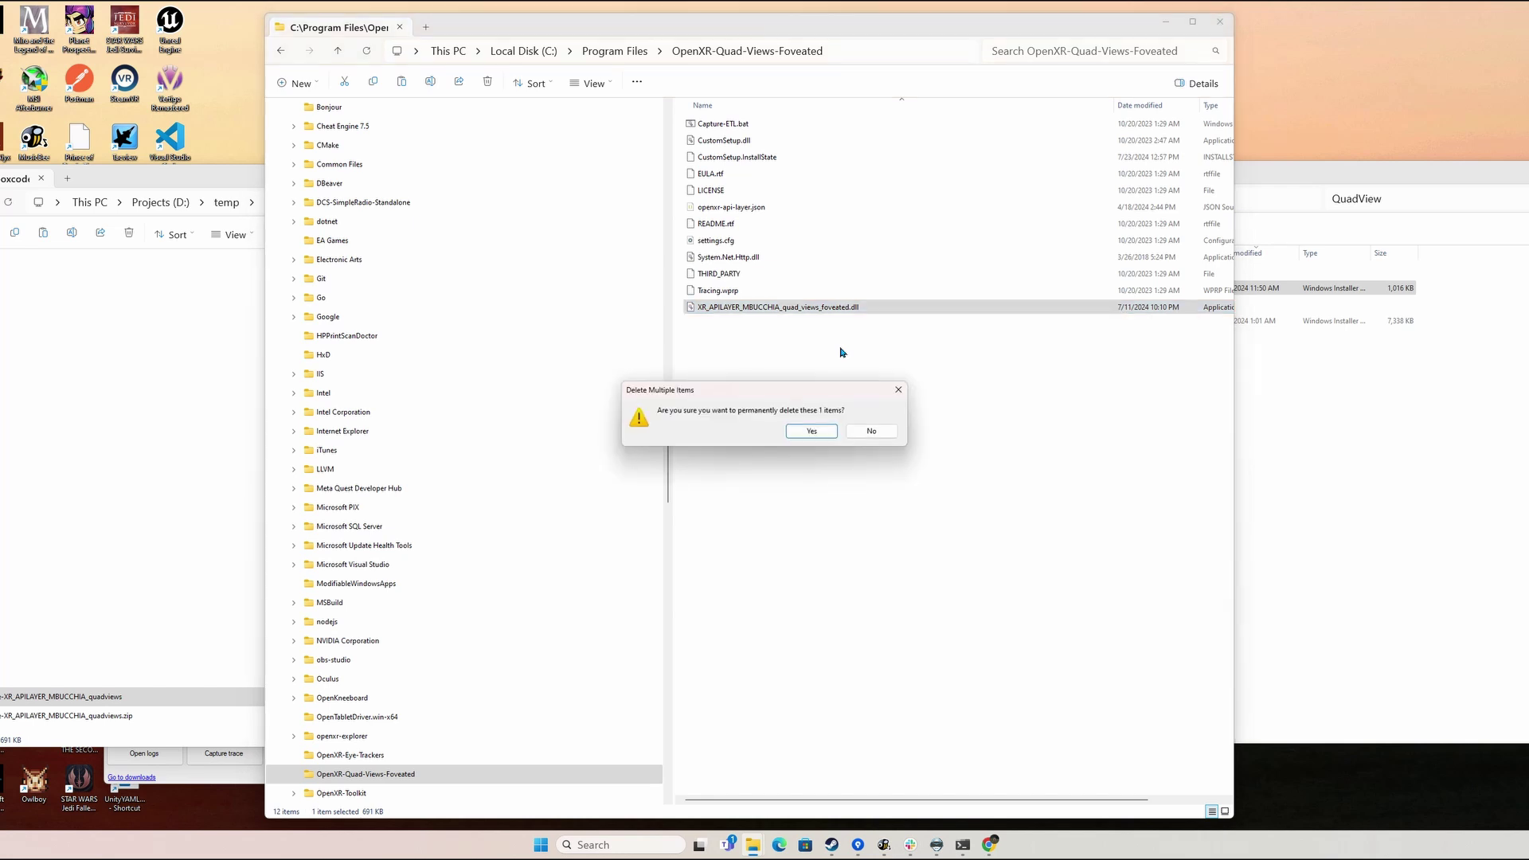
Confirm permanent deletion of the 7/11/2024 dll, granting administrator permission
left_click(813, 433)
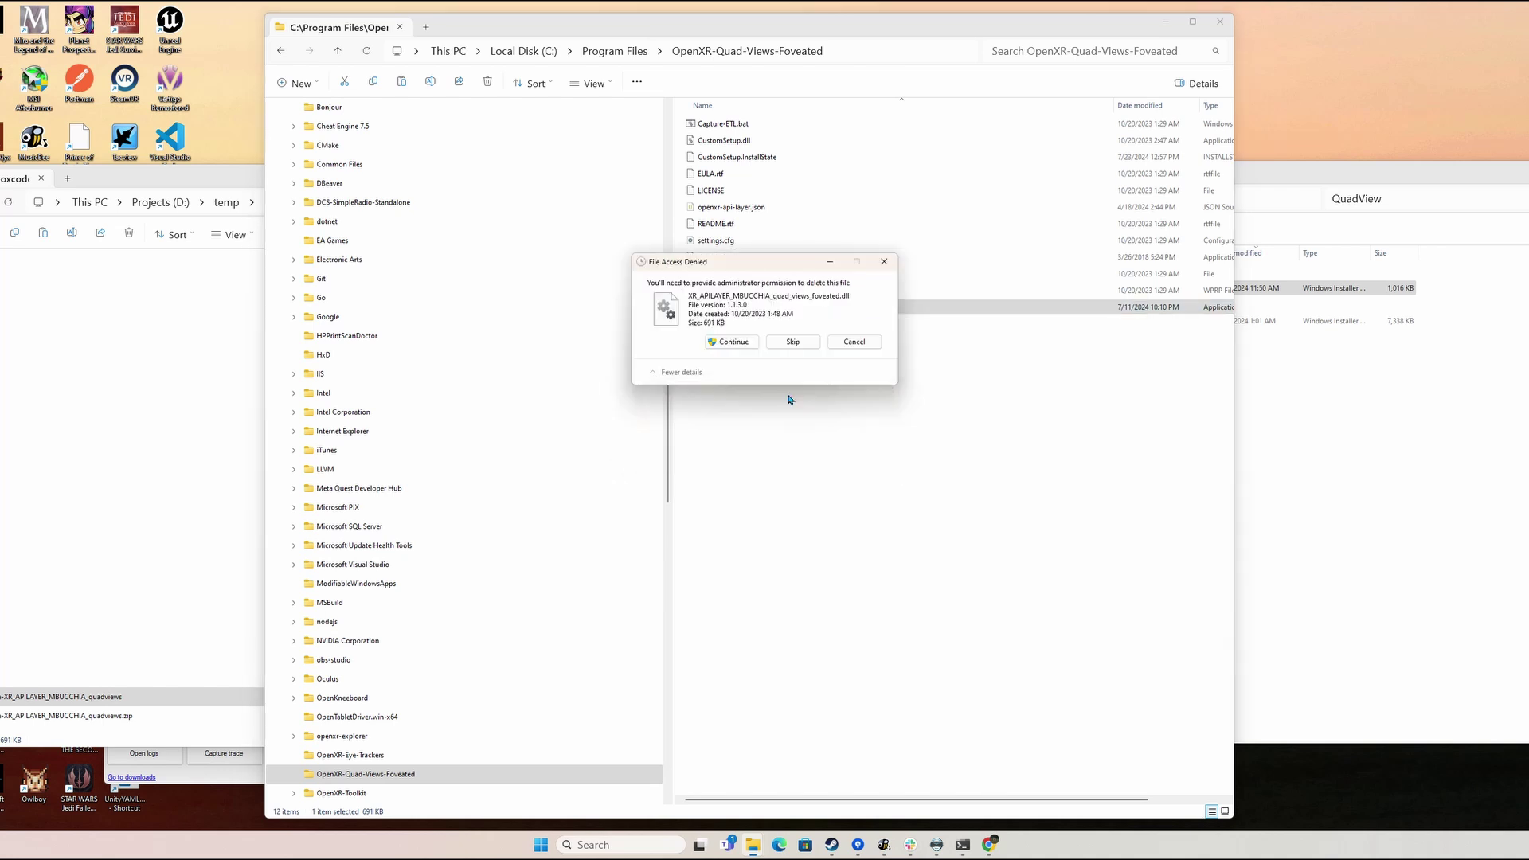
left_click(752, 350)
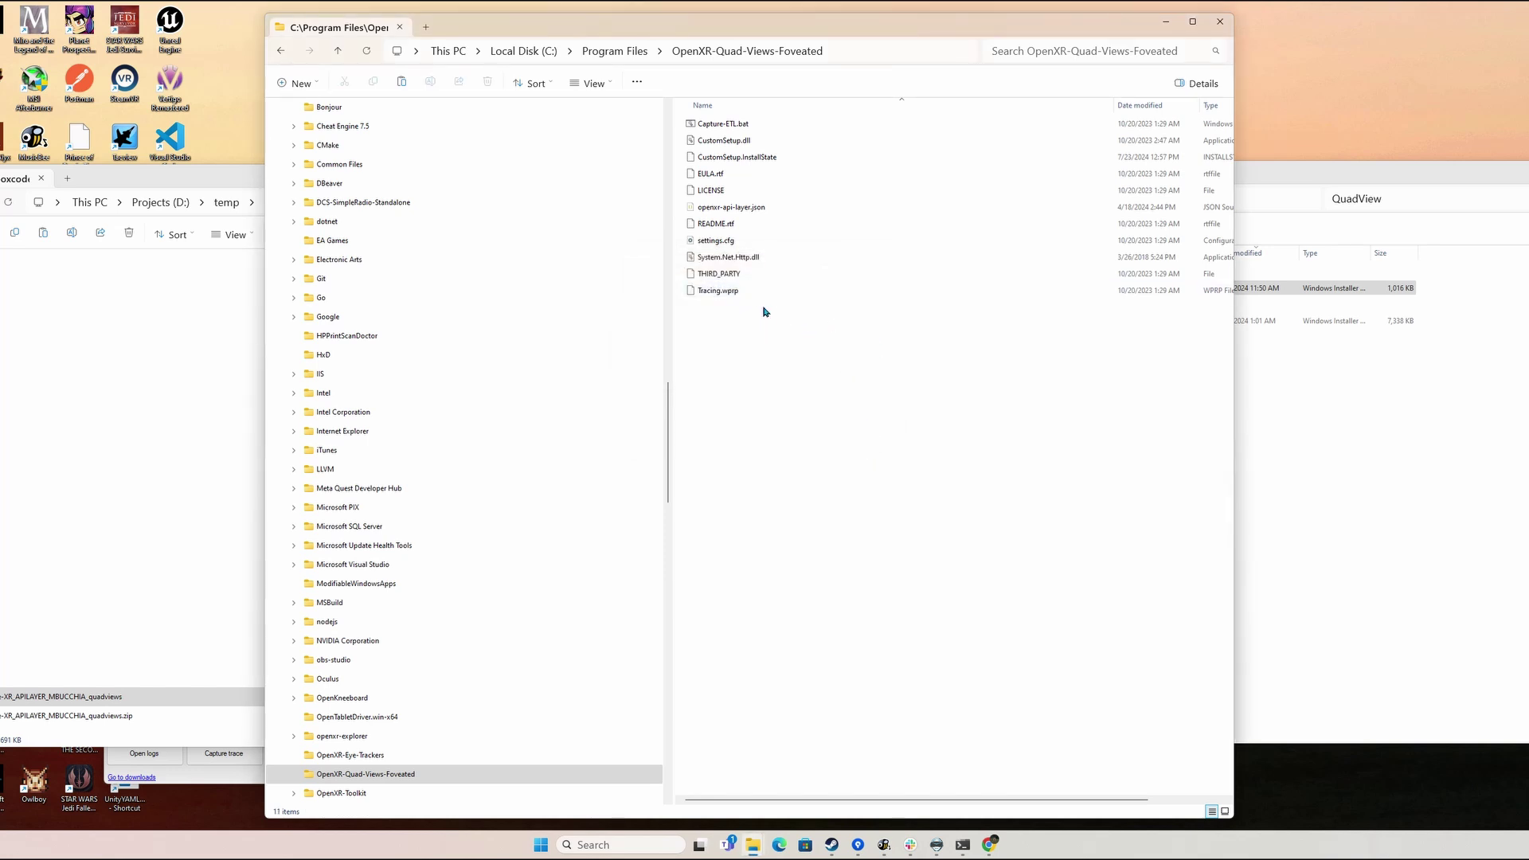
left_click(1296, 172)
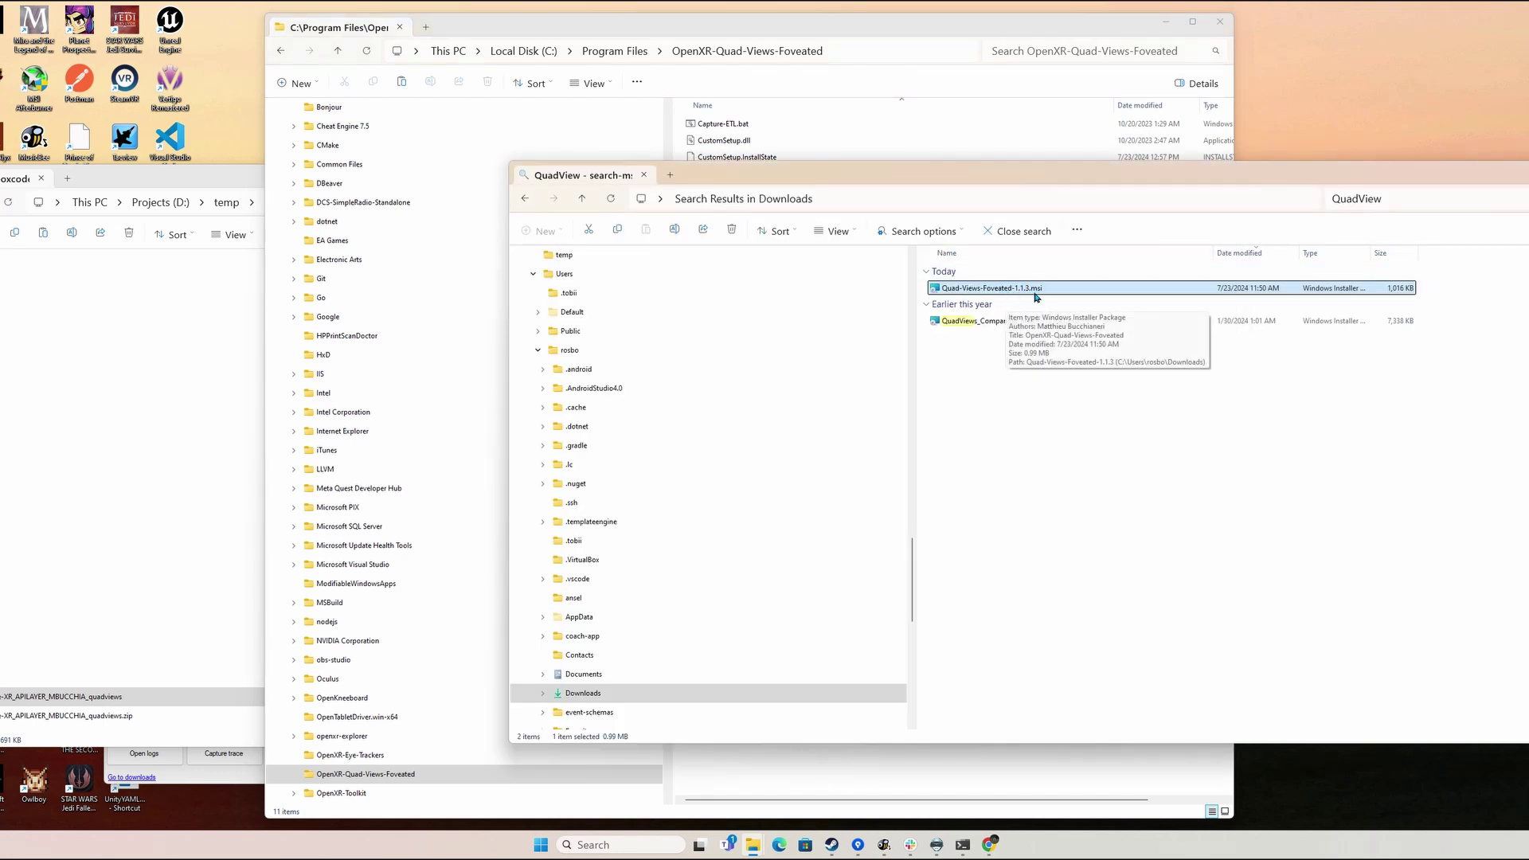
Run Quad-Views-Foveated-1.1.3.msi in Repair mode, dismissing the OpenXR Toolkit warning, and finish
double_click(1003, 289)
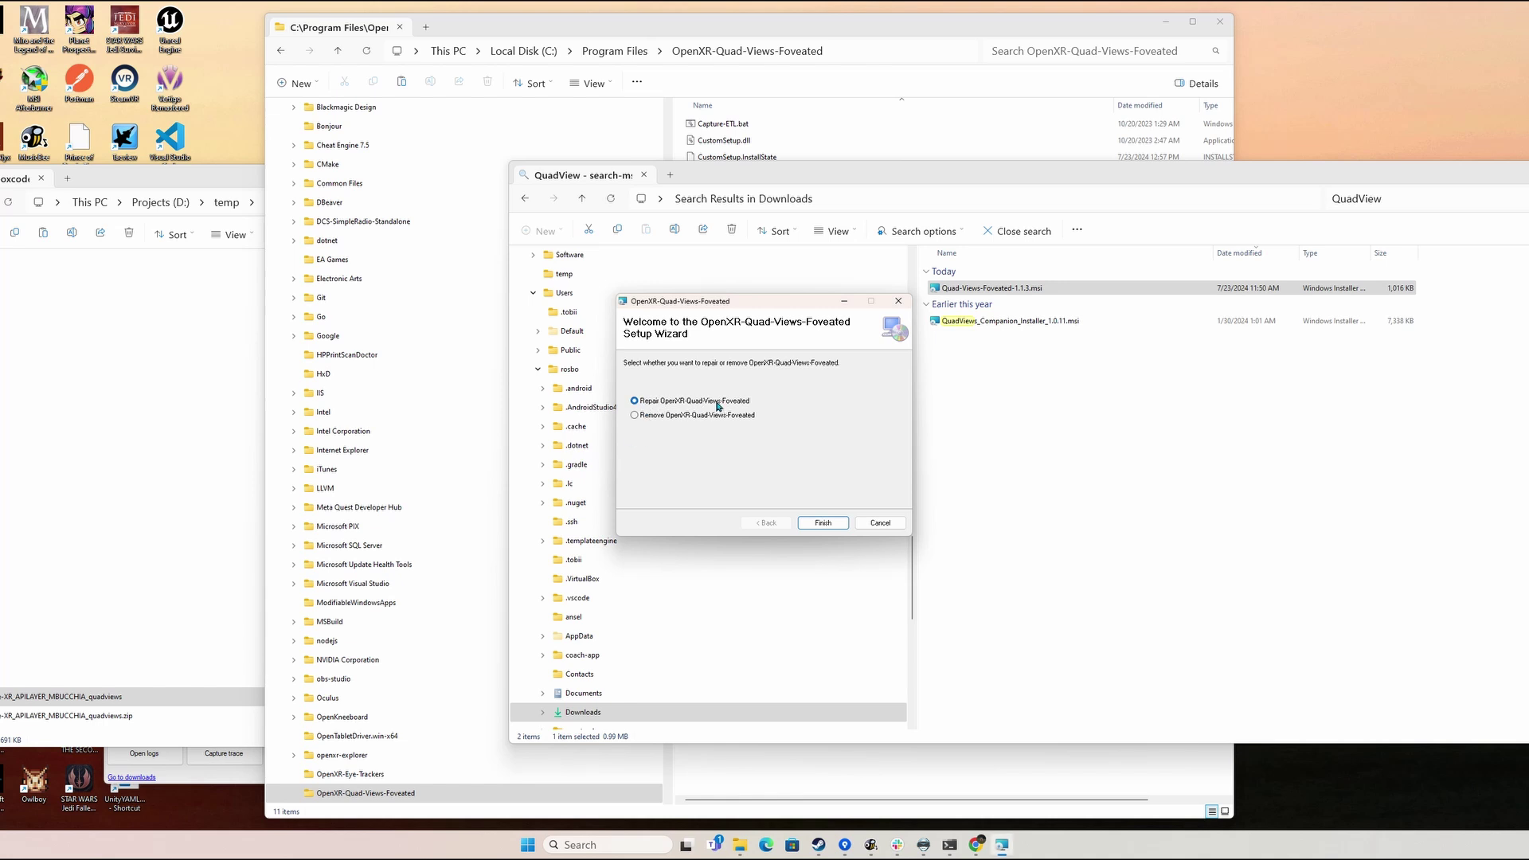
left_click(837, 523)
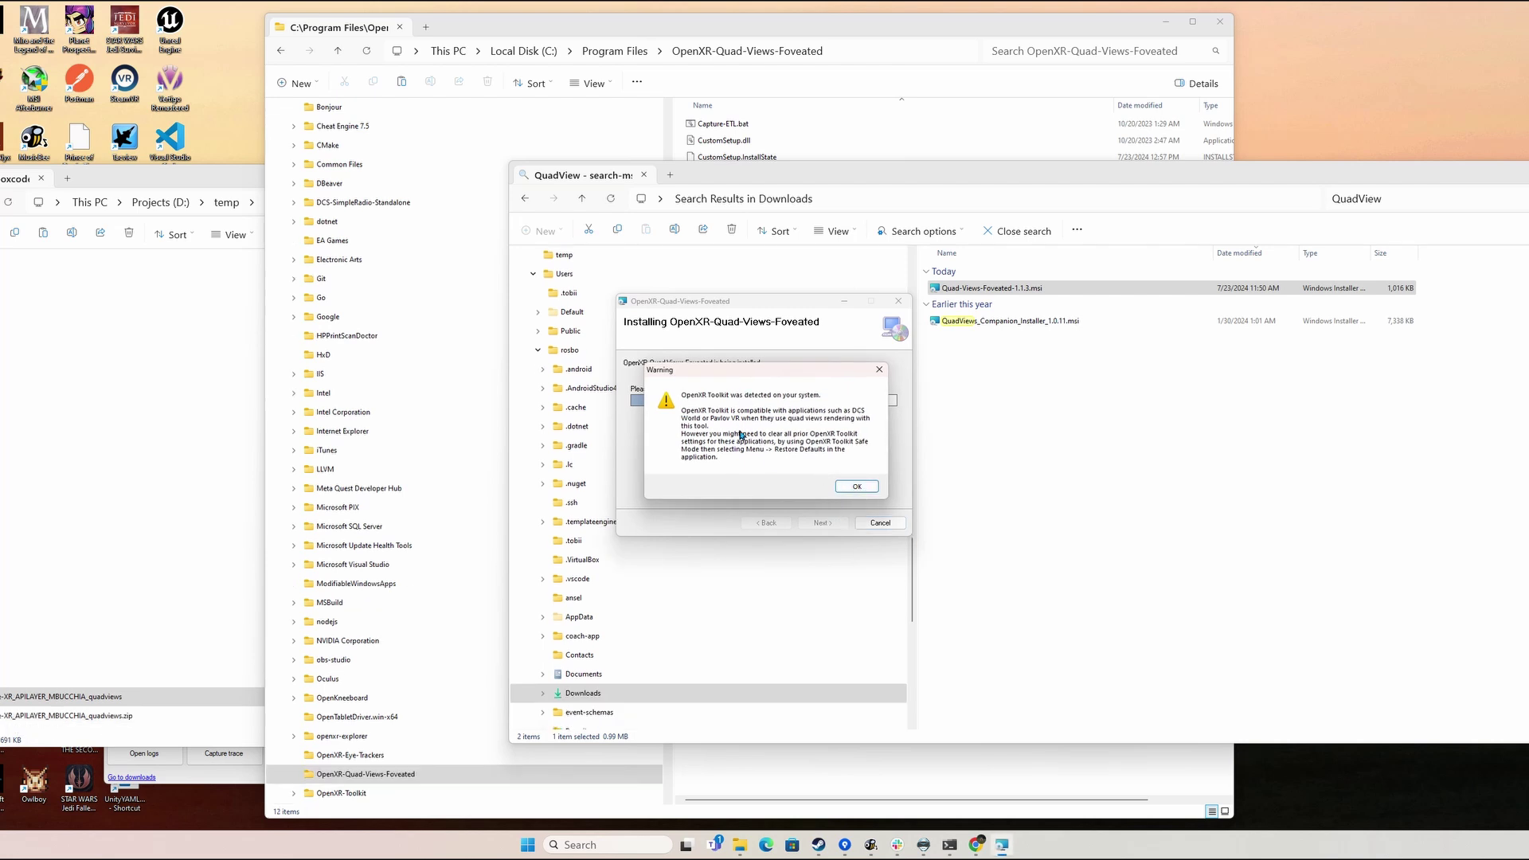
left_click(850, 486)
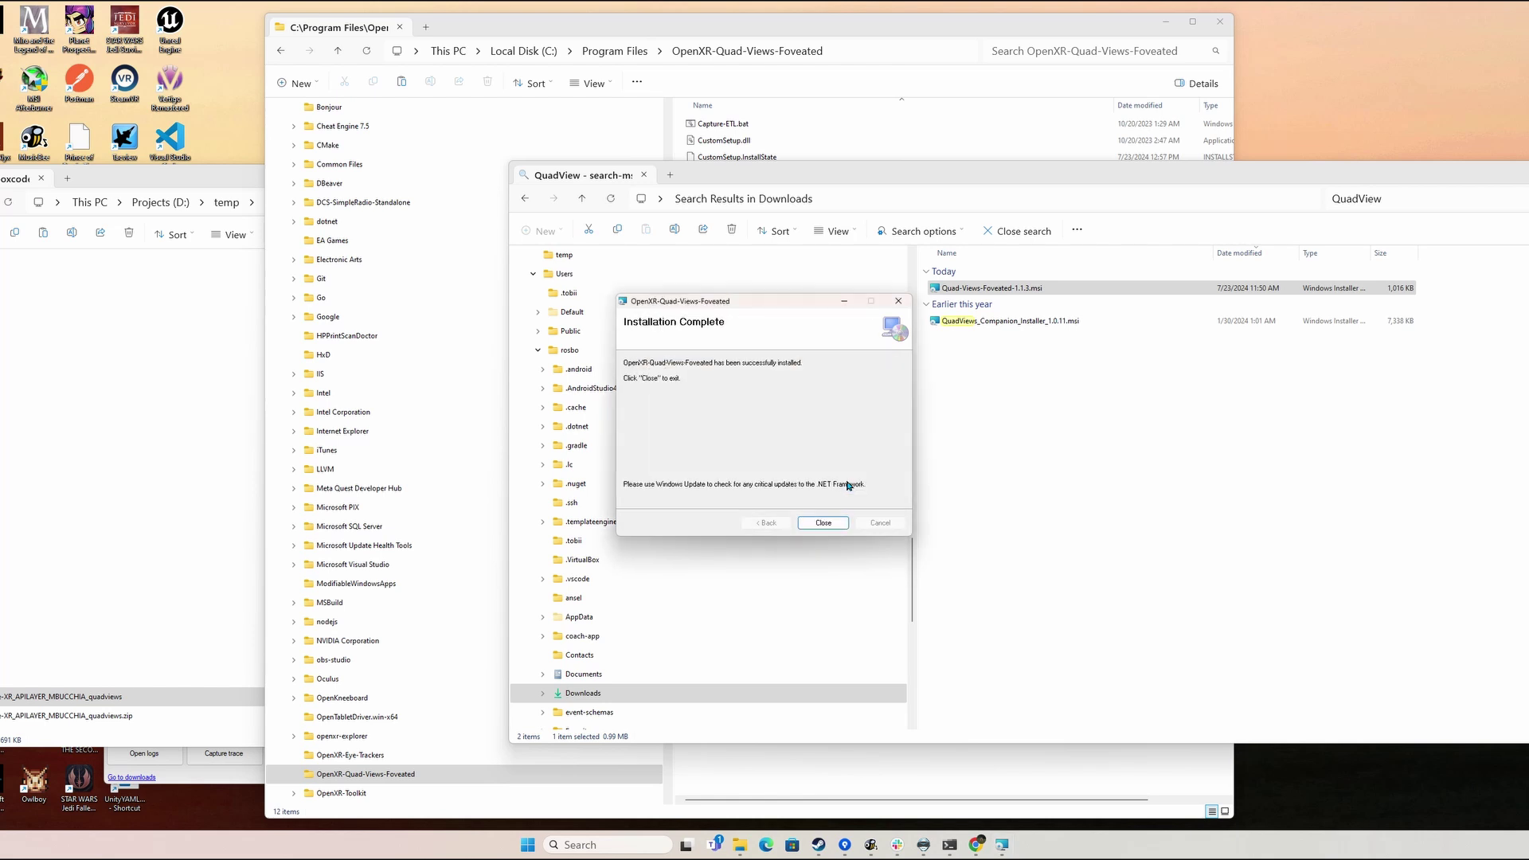
left_click(824, 522)
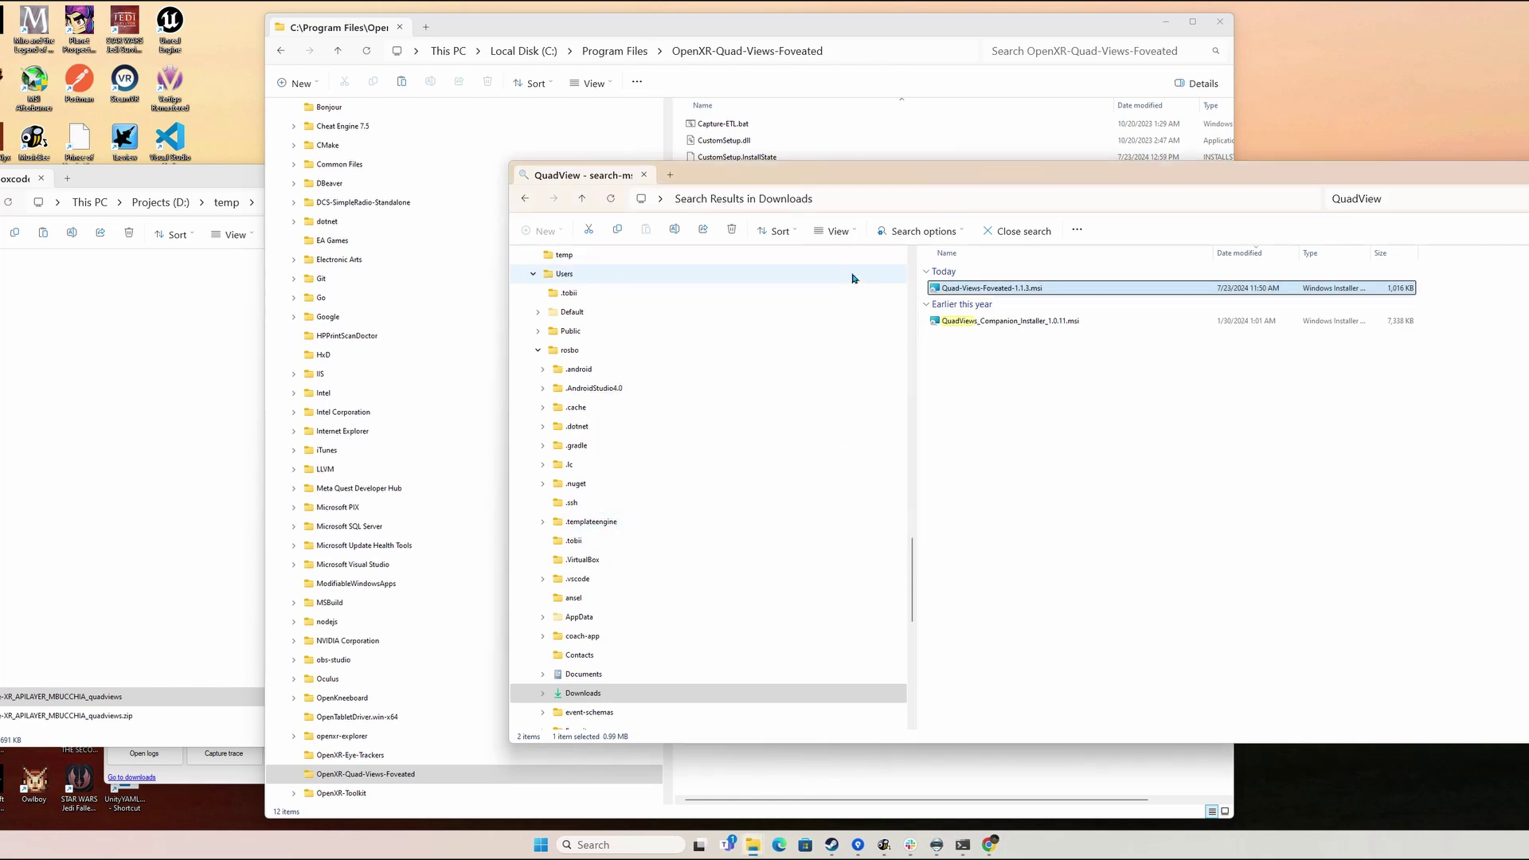
left_click(772, 29)
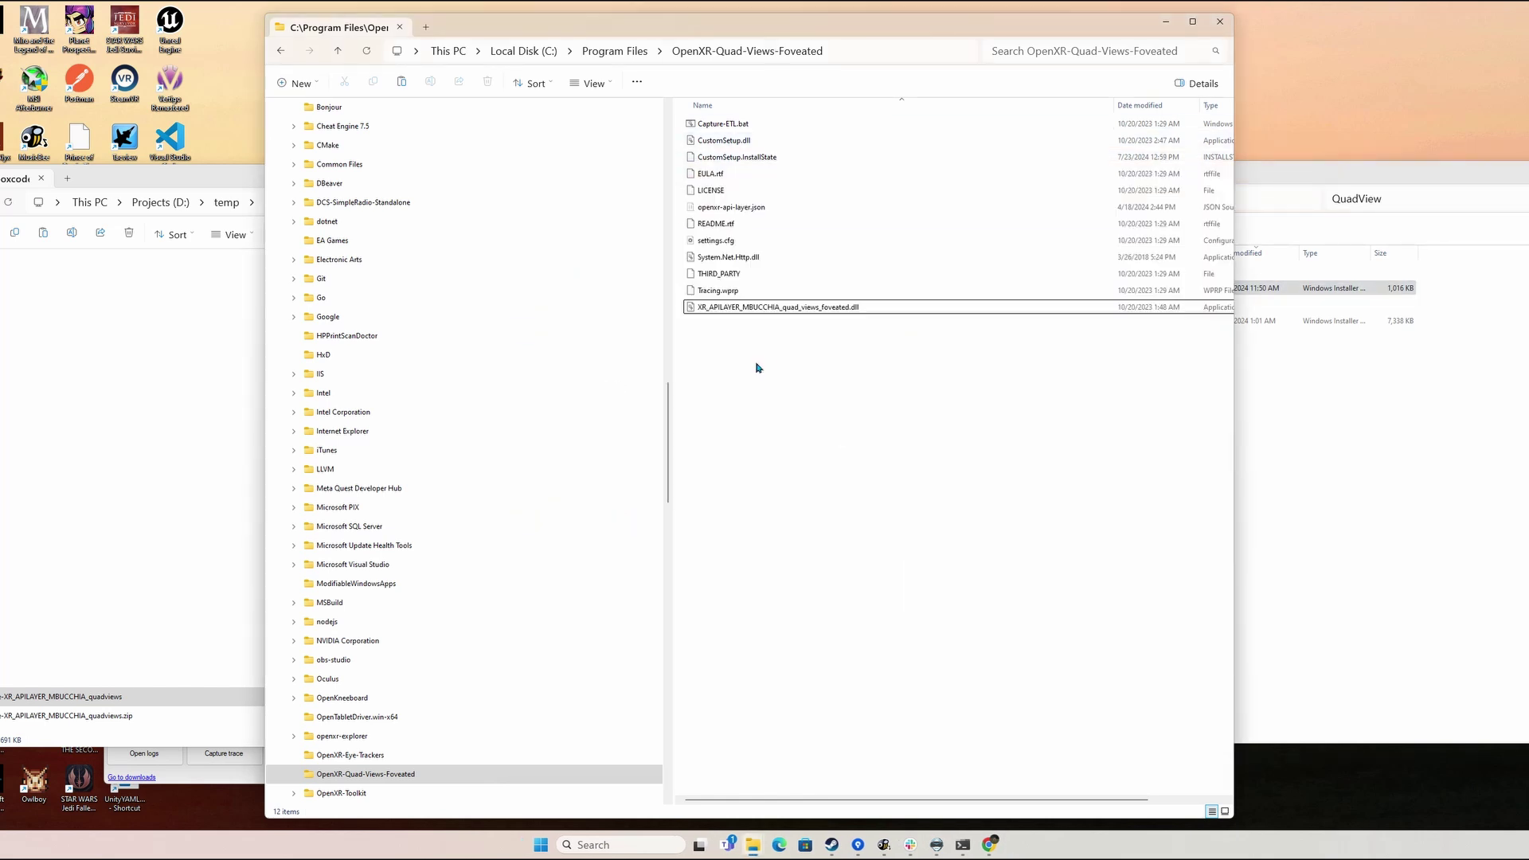
Check the XR_APILAYER dll's date details, then select the newly appeared backup folder
left_click(760, 312)
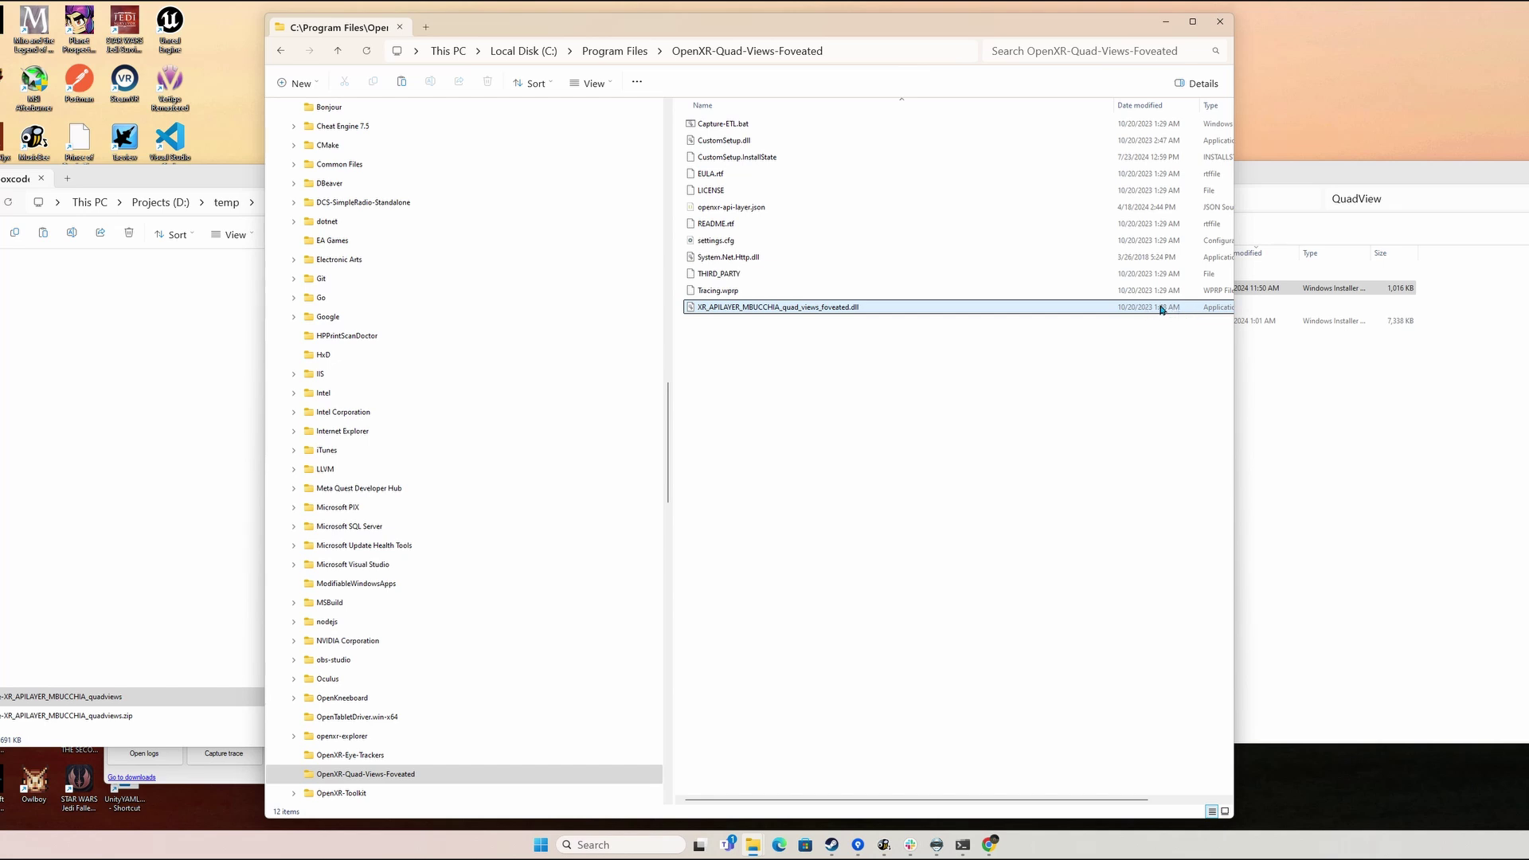
left_click(979, 340)
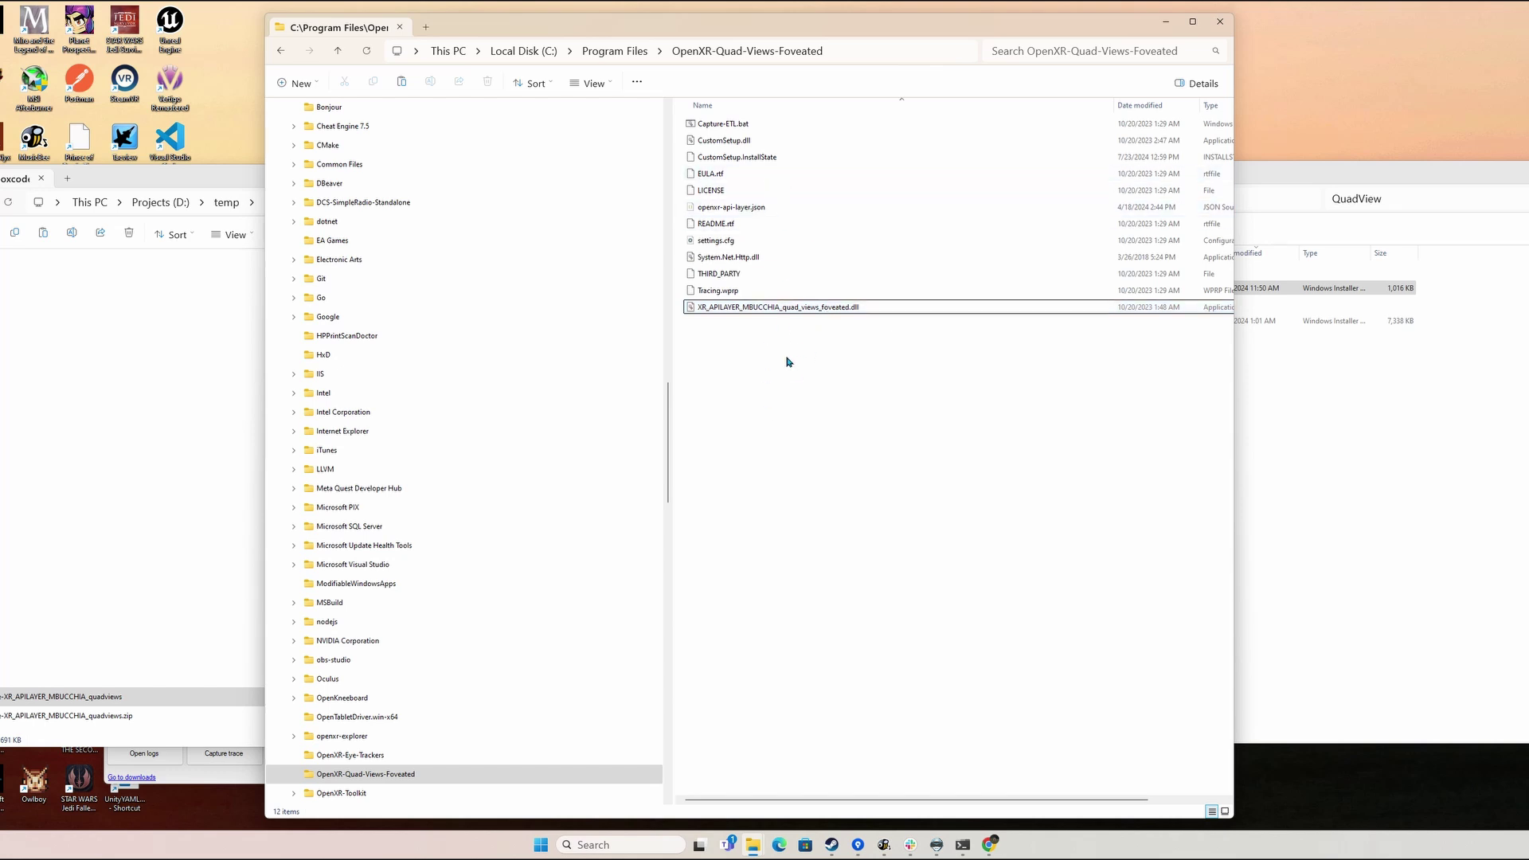
left_click(1273, 180)
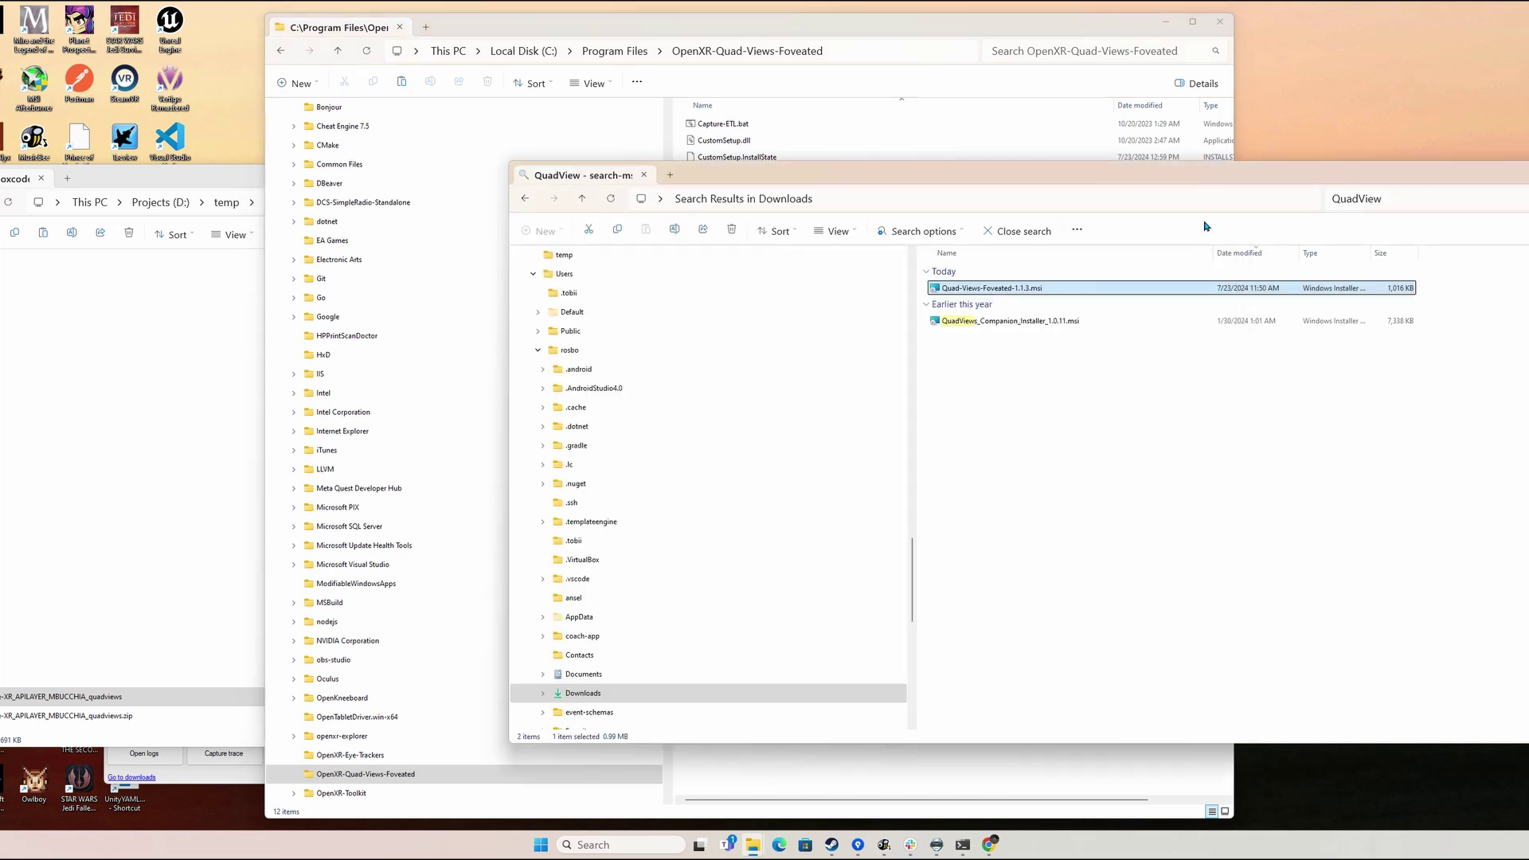
left_click(811, 27)
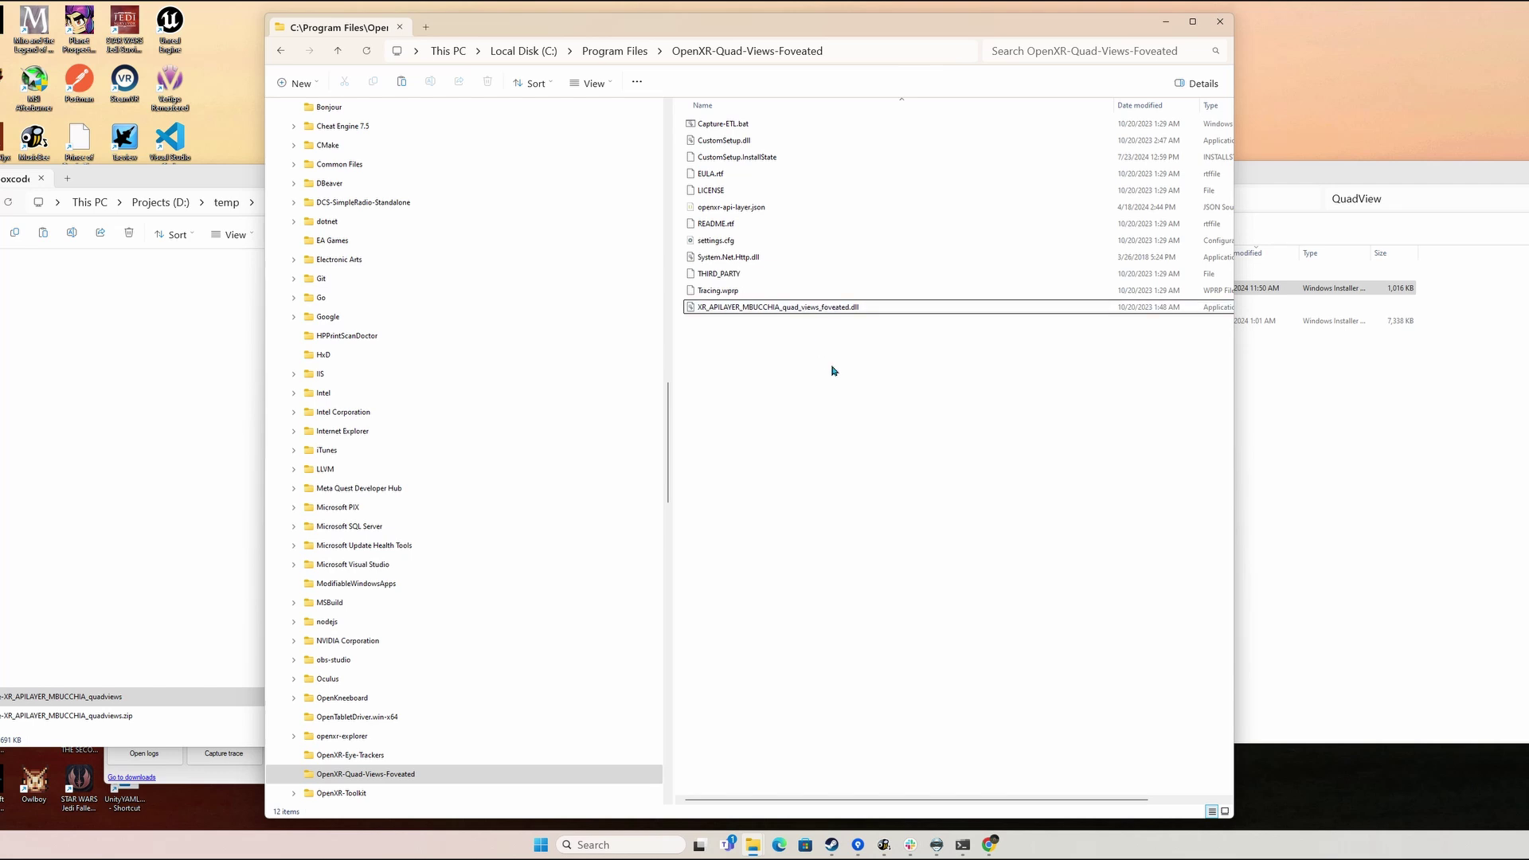
mouse_move(816, 311)
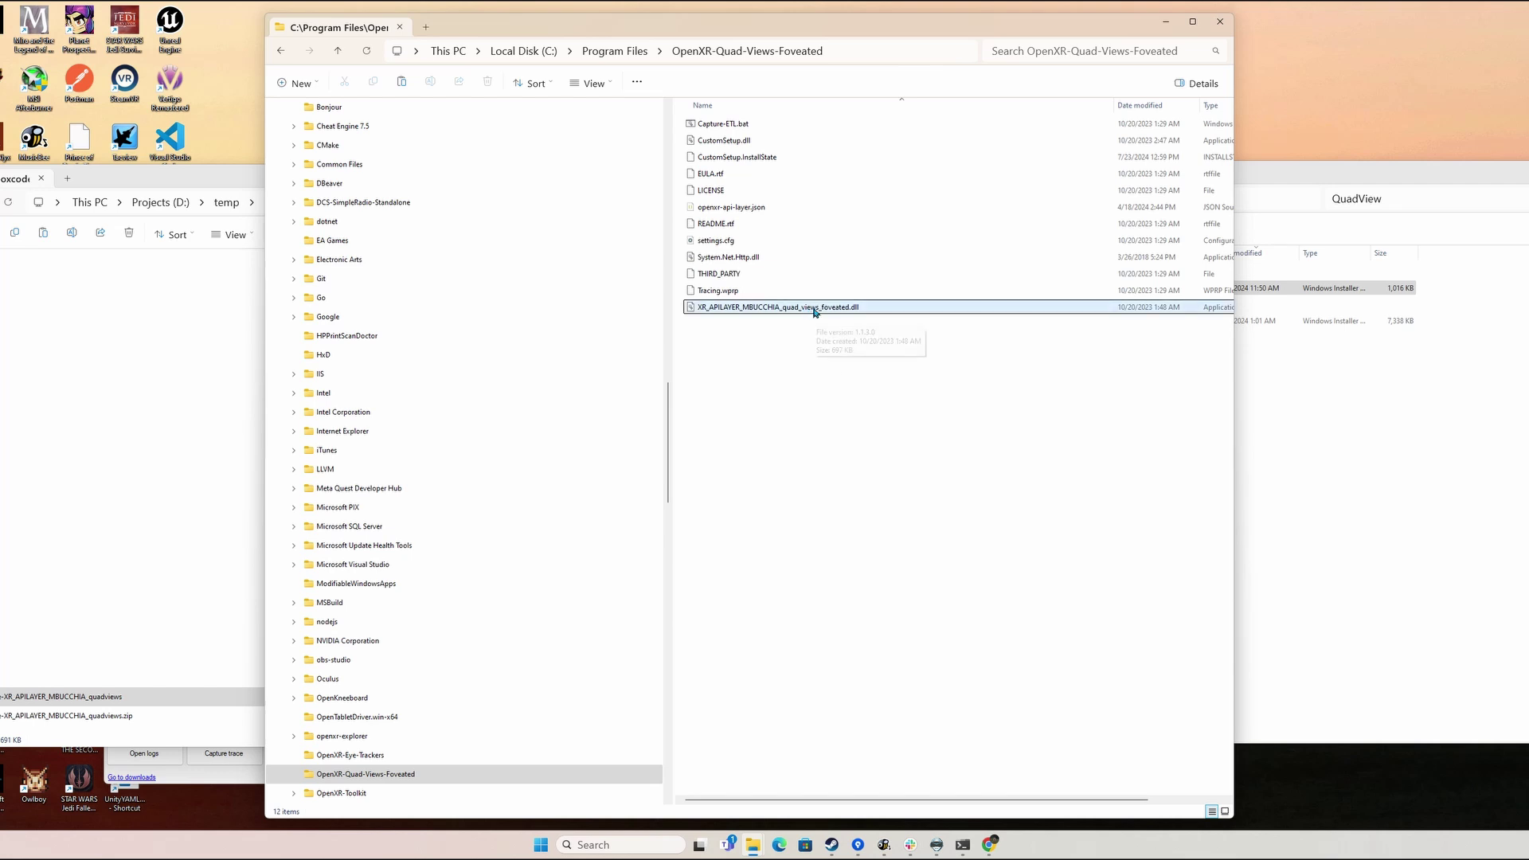
left_click(815, 311)
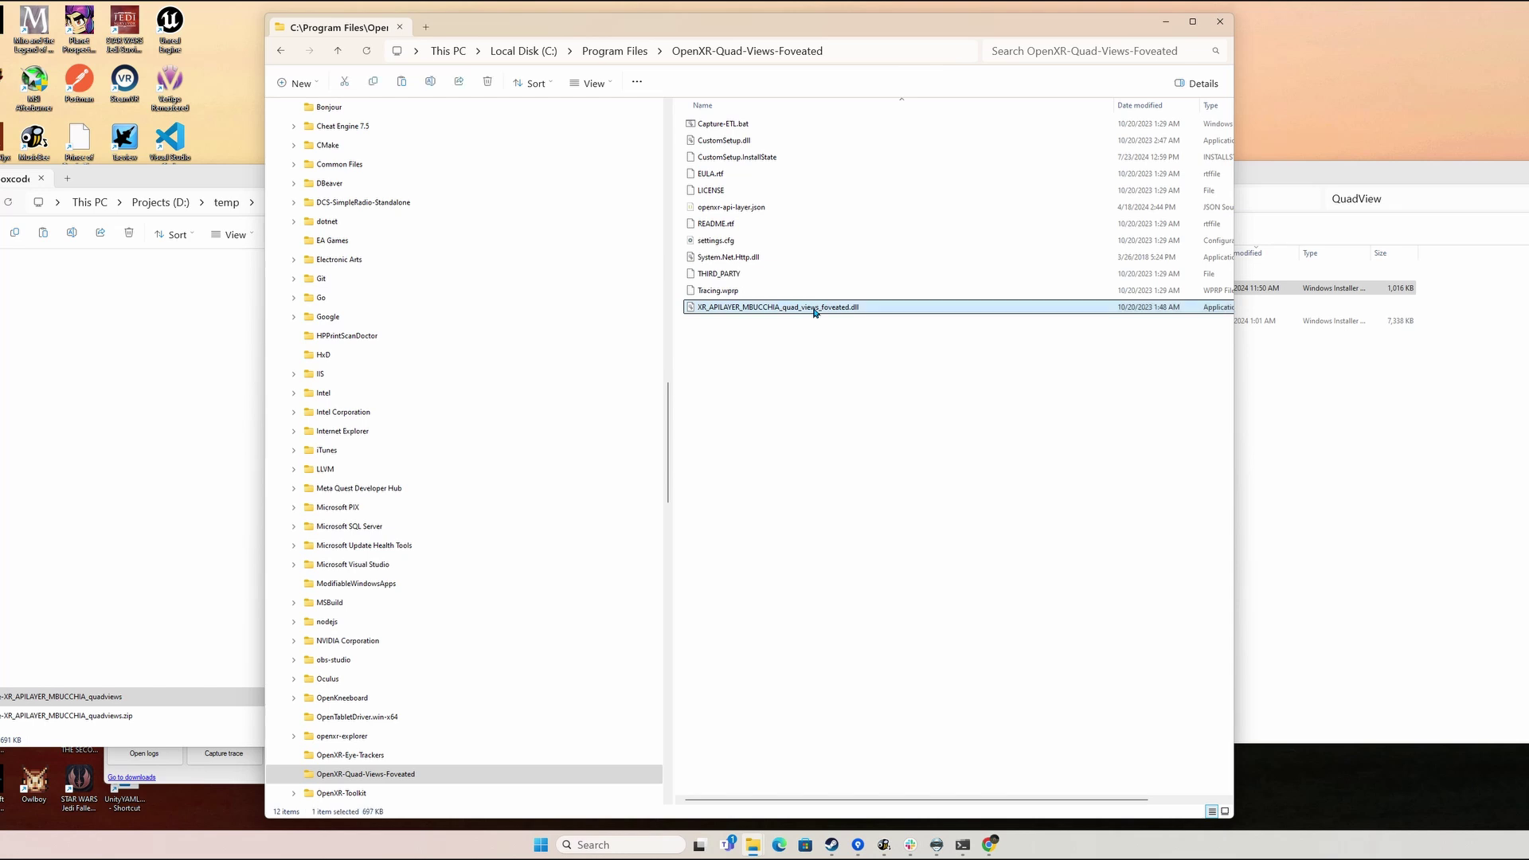
mouse_move(860, 314)
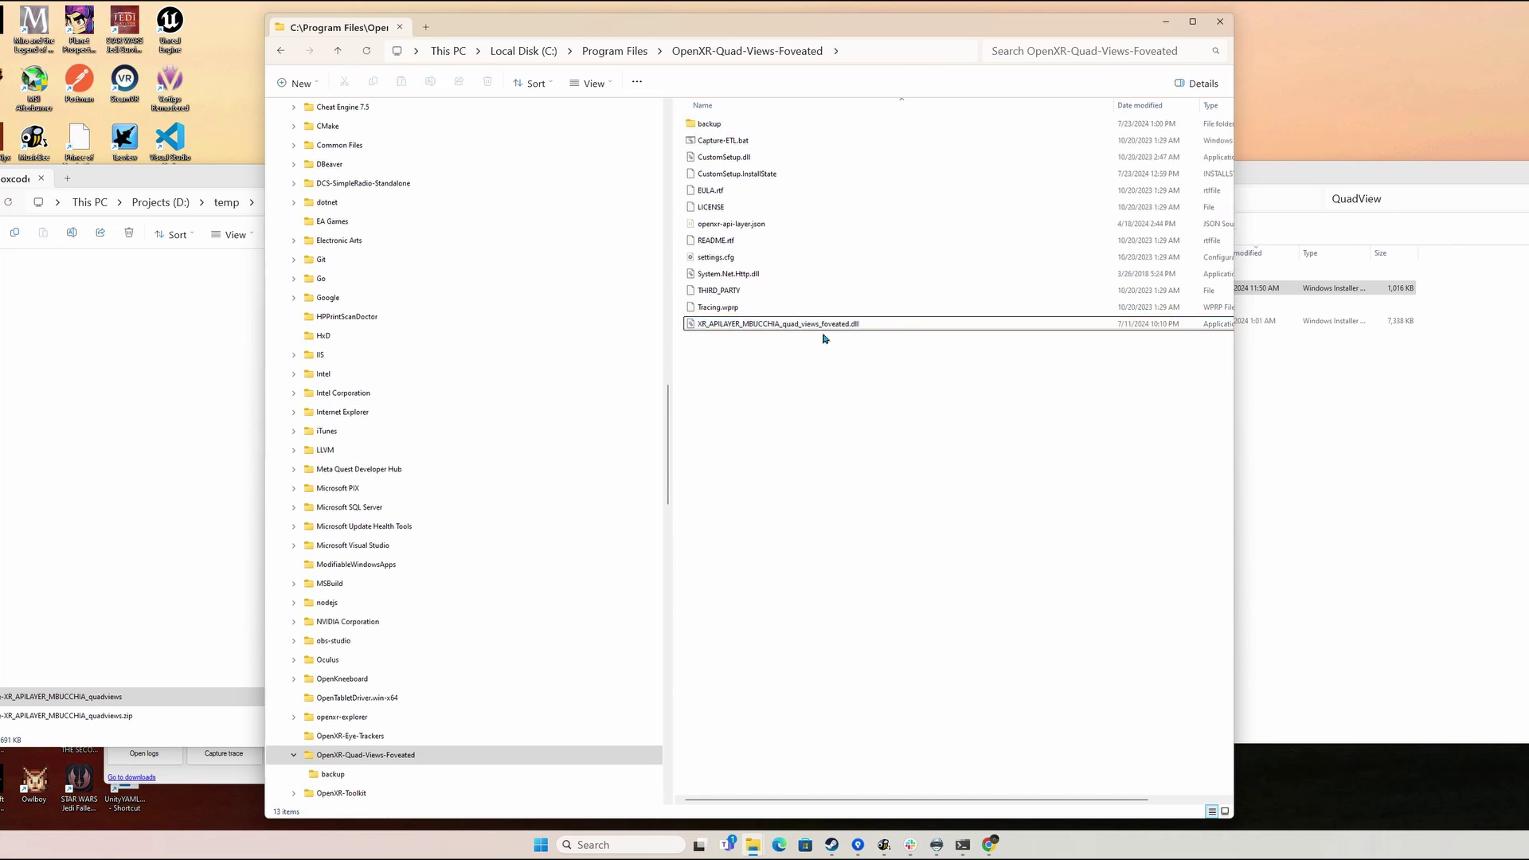
left_click(741, 124)
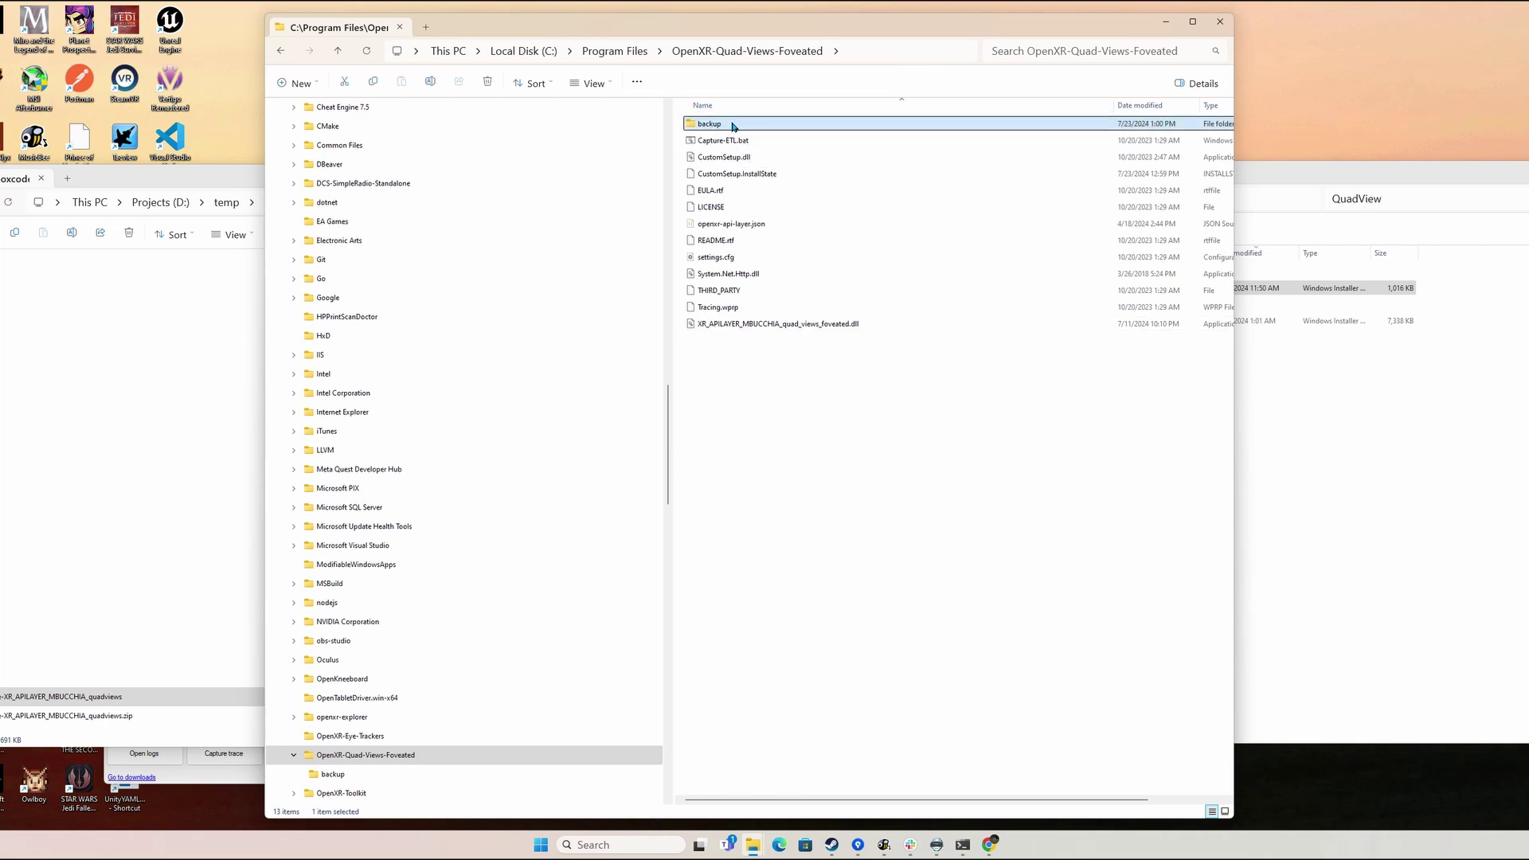
Cut the 10/20/2023 dll out of the backup folder and return to OpenXR-Quad-Views-Foveated
double_click(734, 125)
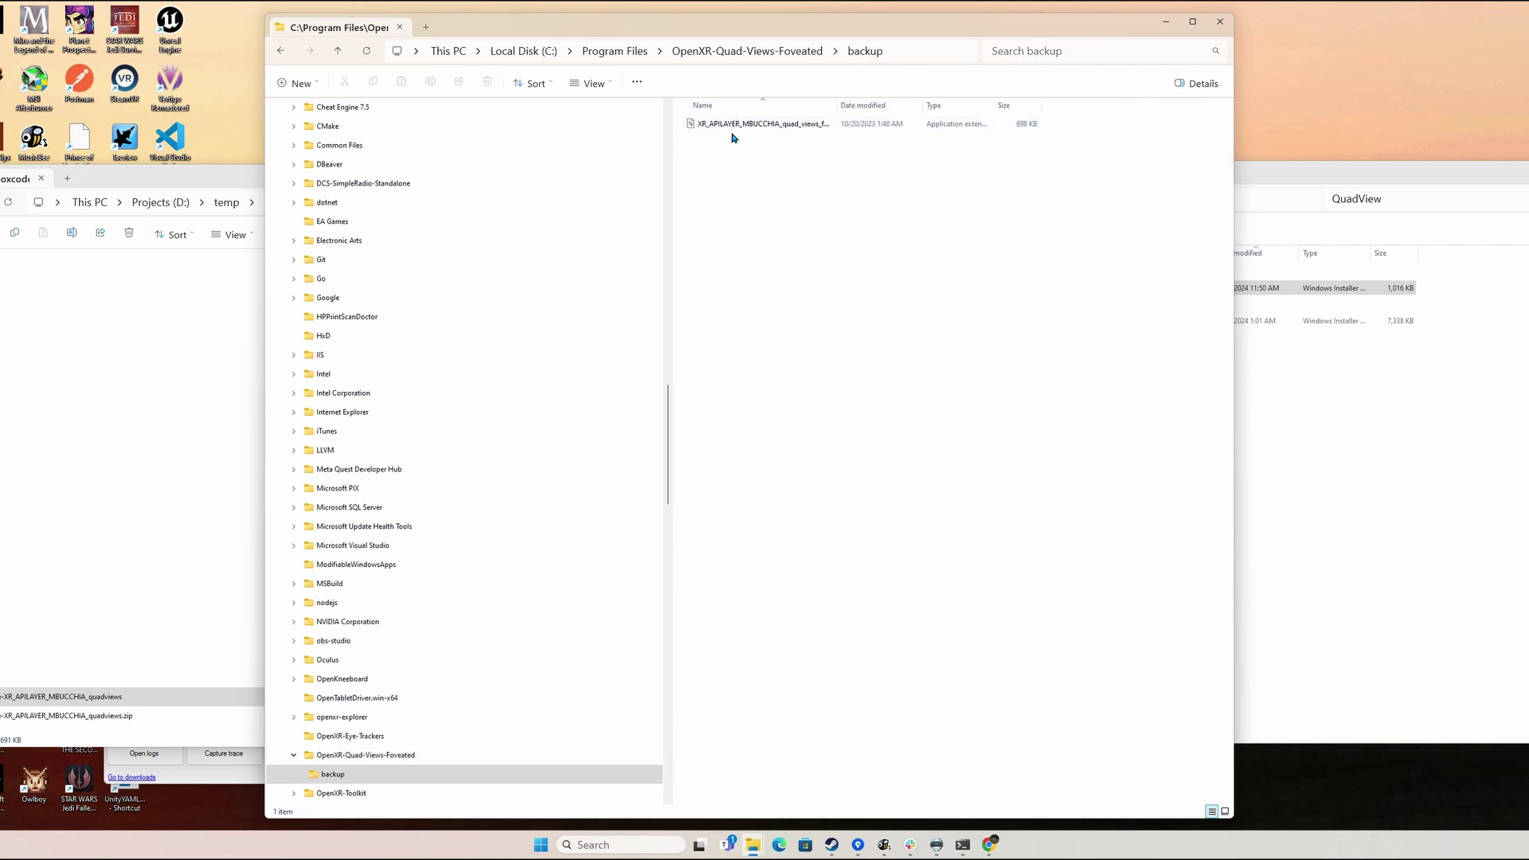
left_click_drag(836, 105, 900, 104)
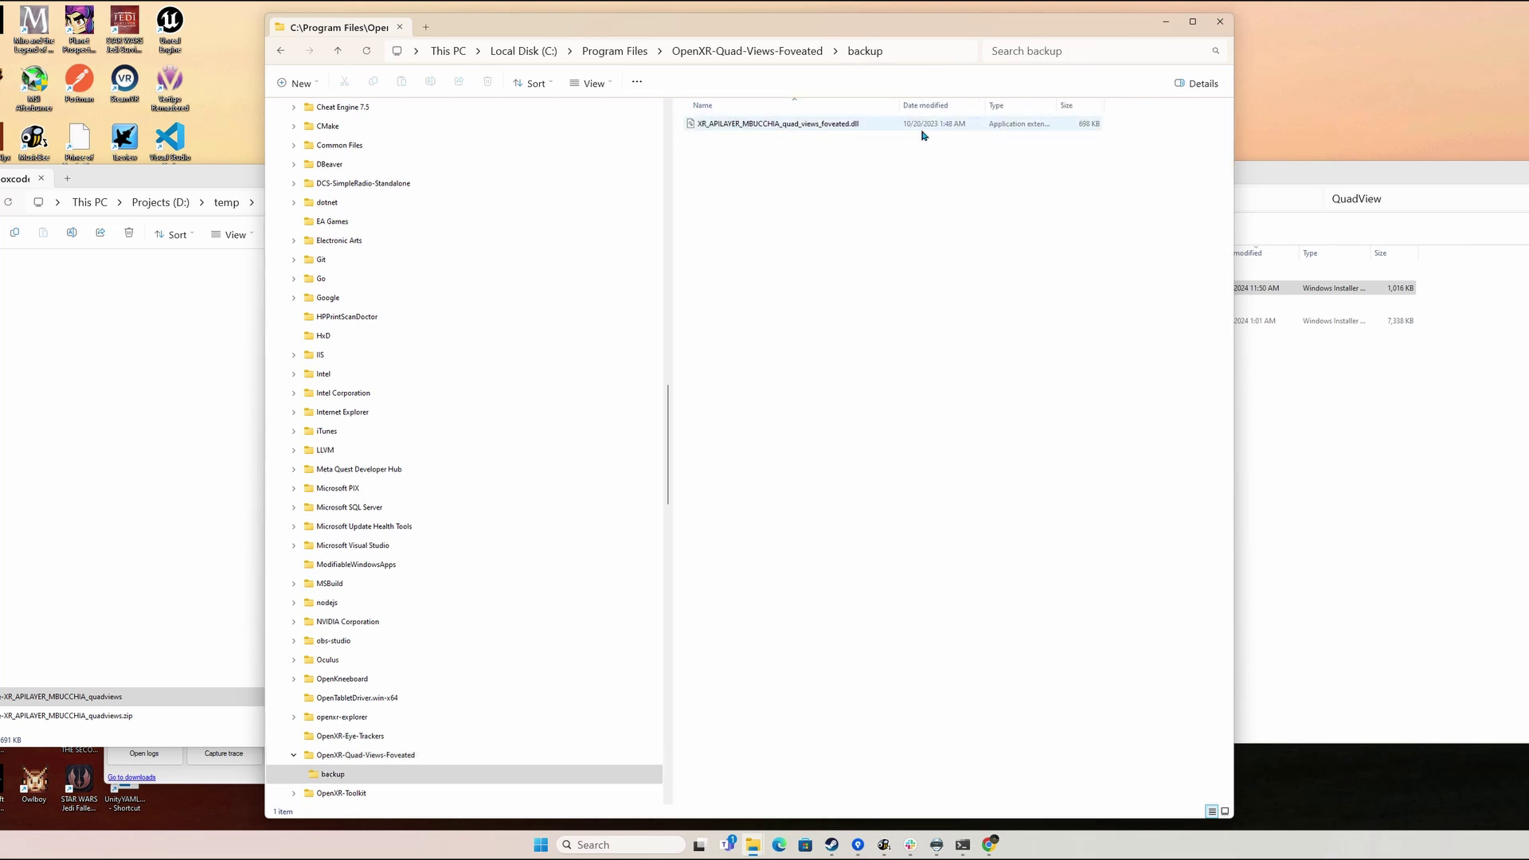
left_click(837, 124)
right_click(835, 125)
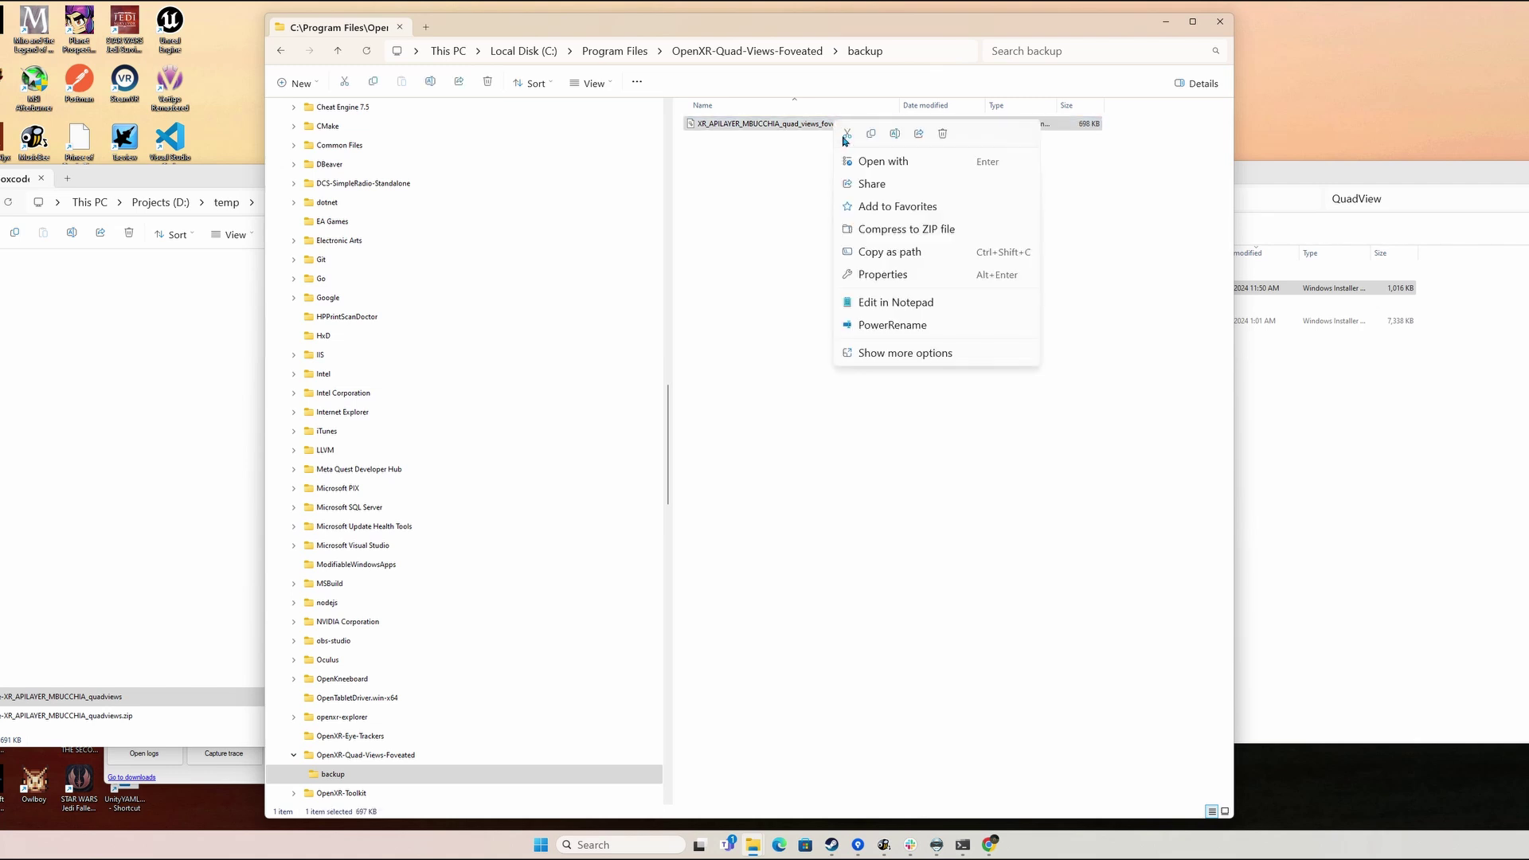
right_click(765, 130)
left_click(772, 137)
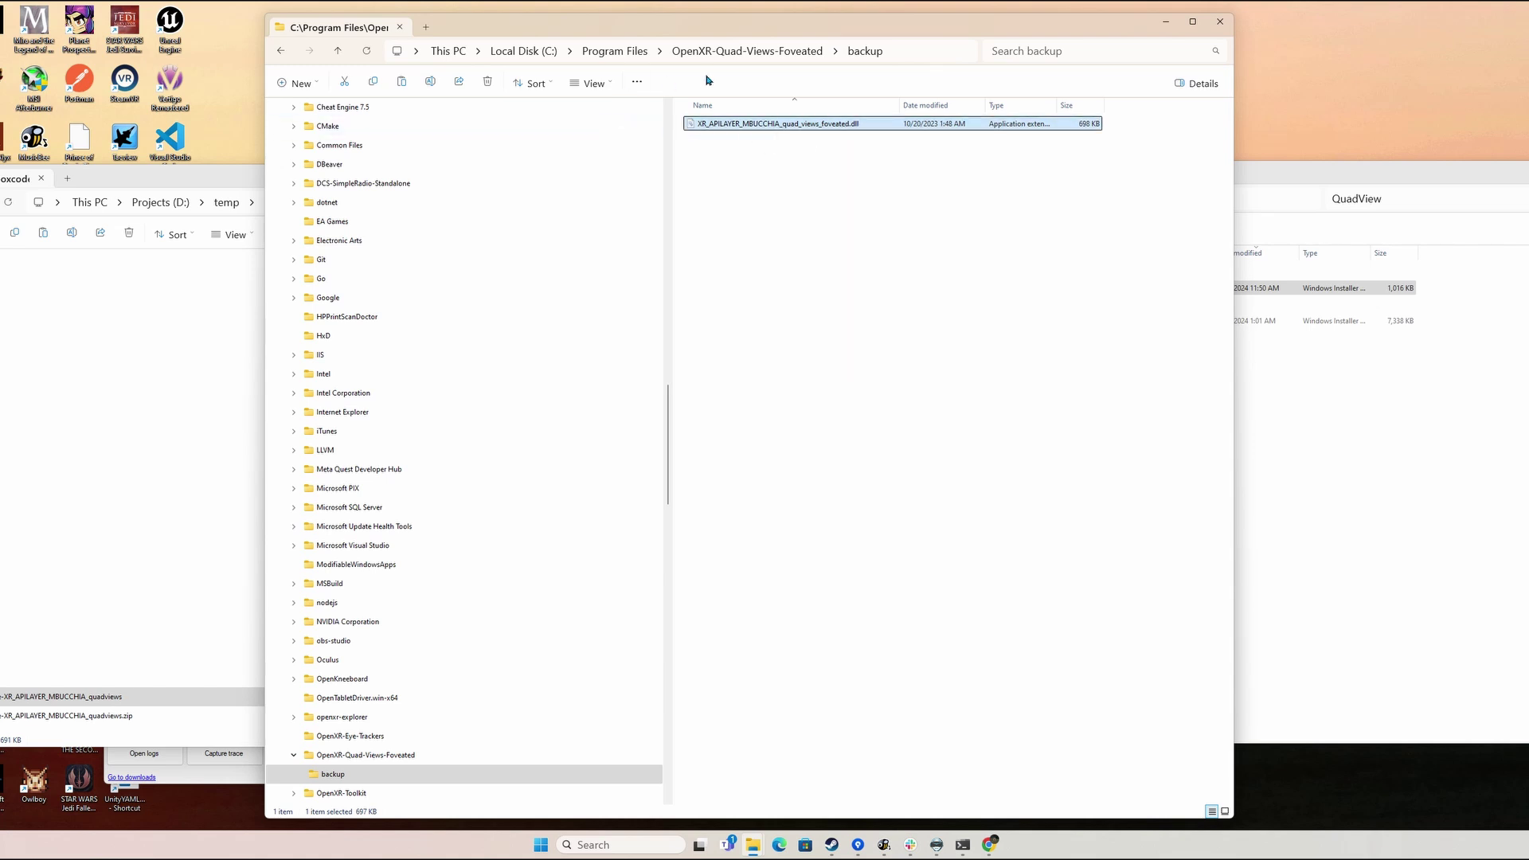
left_click(741, 53)
left_click(769, 435)
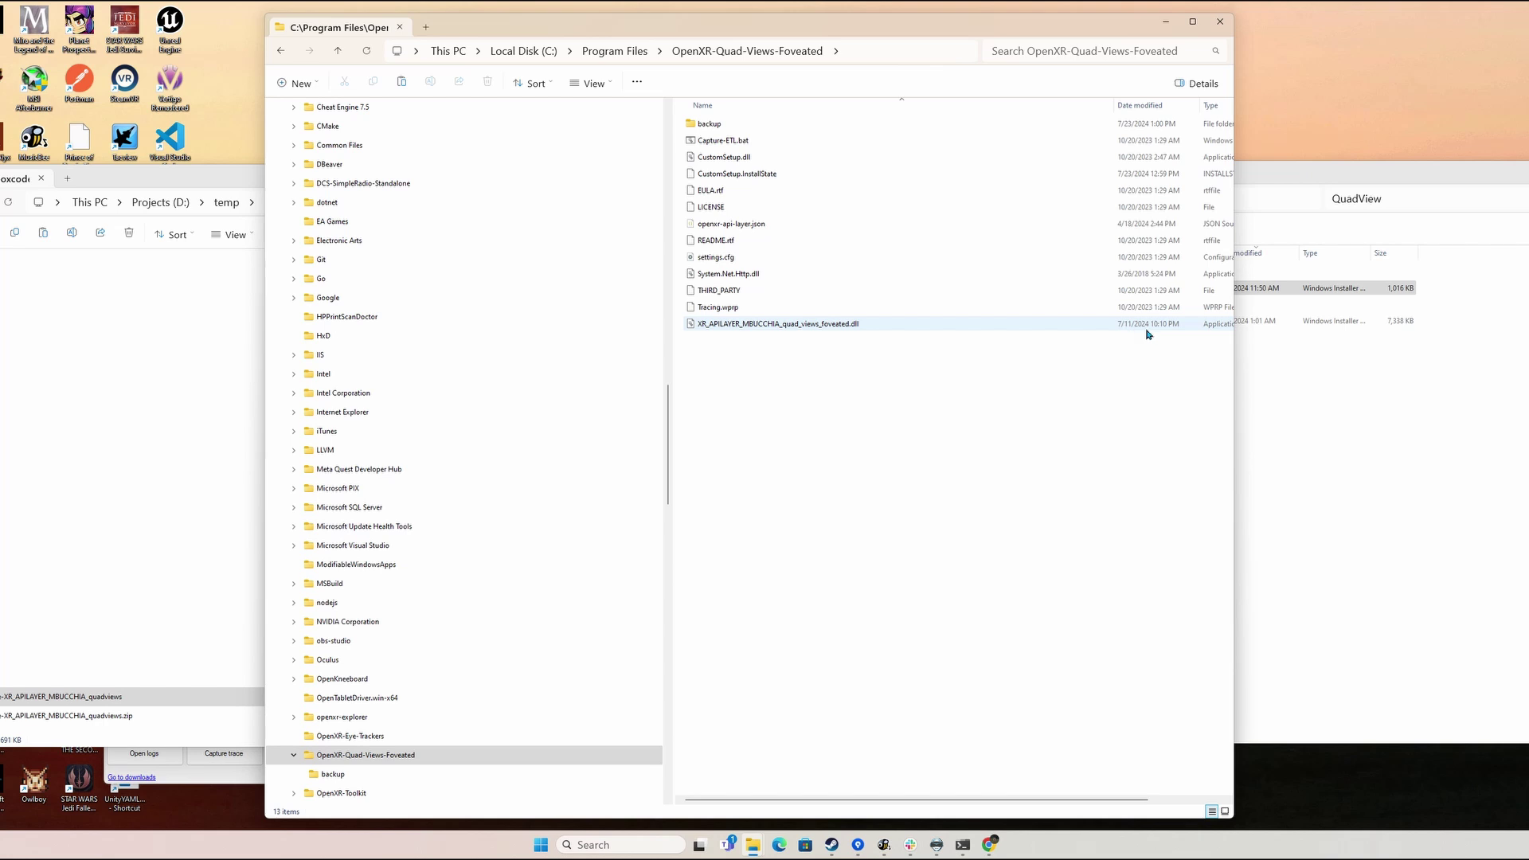
Paste the backup dll into OpenXR-Quad-Views-Foveated with administrator permission, replacing the 7/11/2024 copy
right_click(792, 382)
left_click(806, 392)
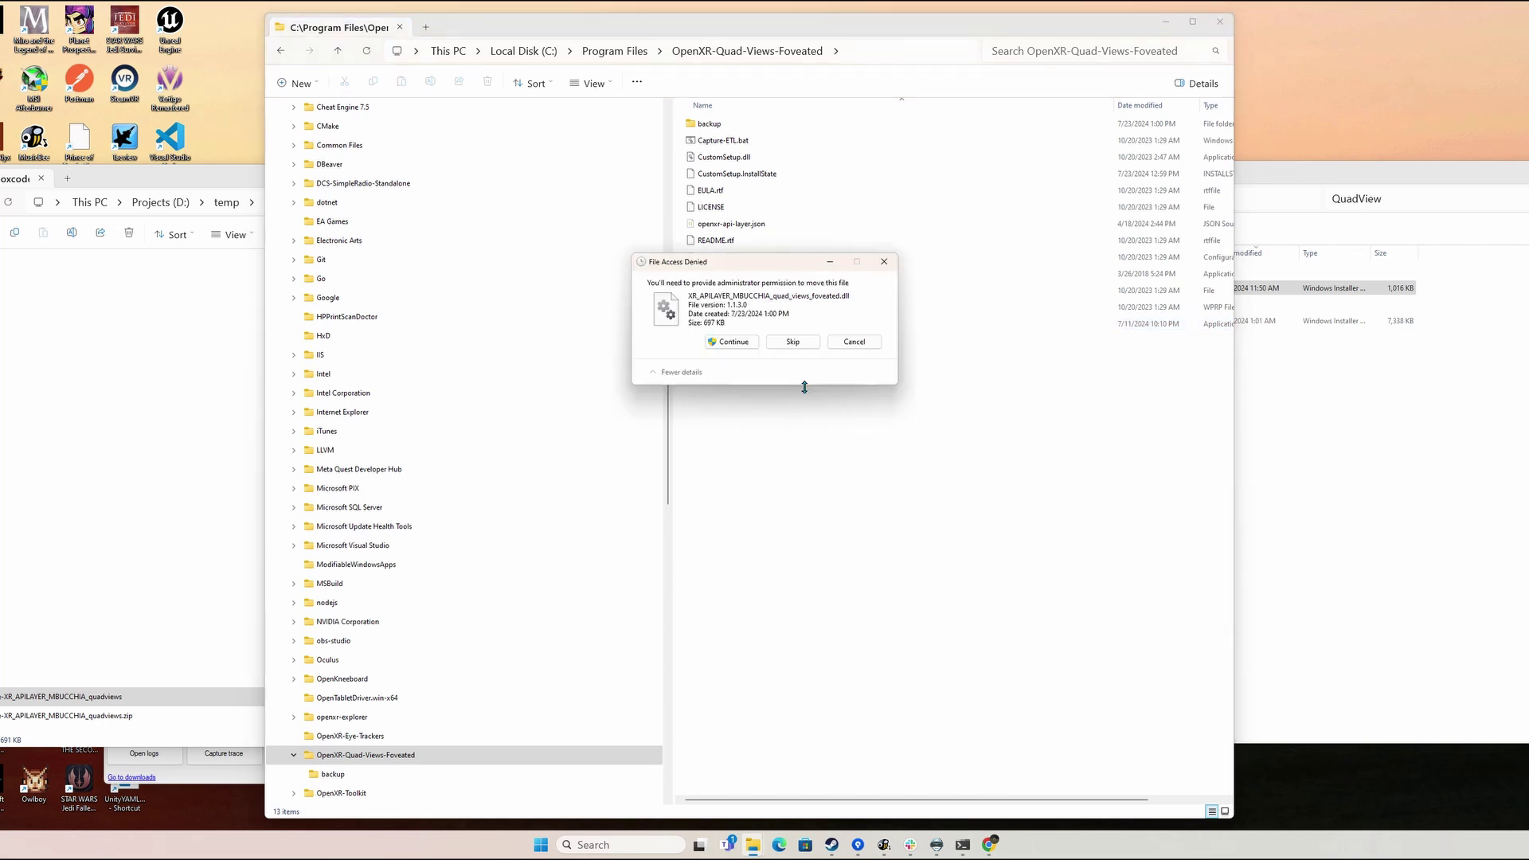
left_click(741, 345)
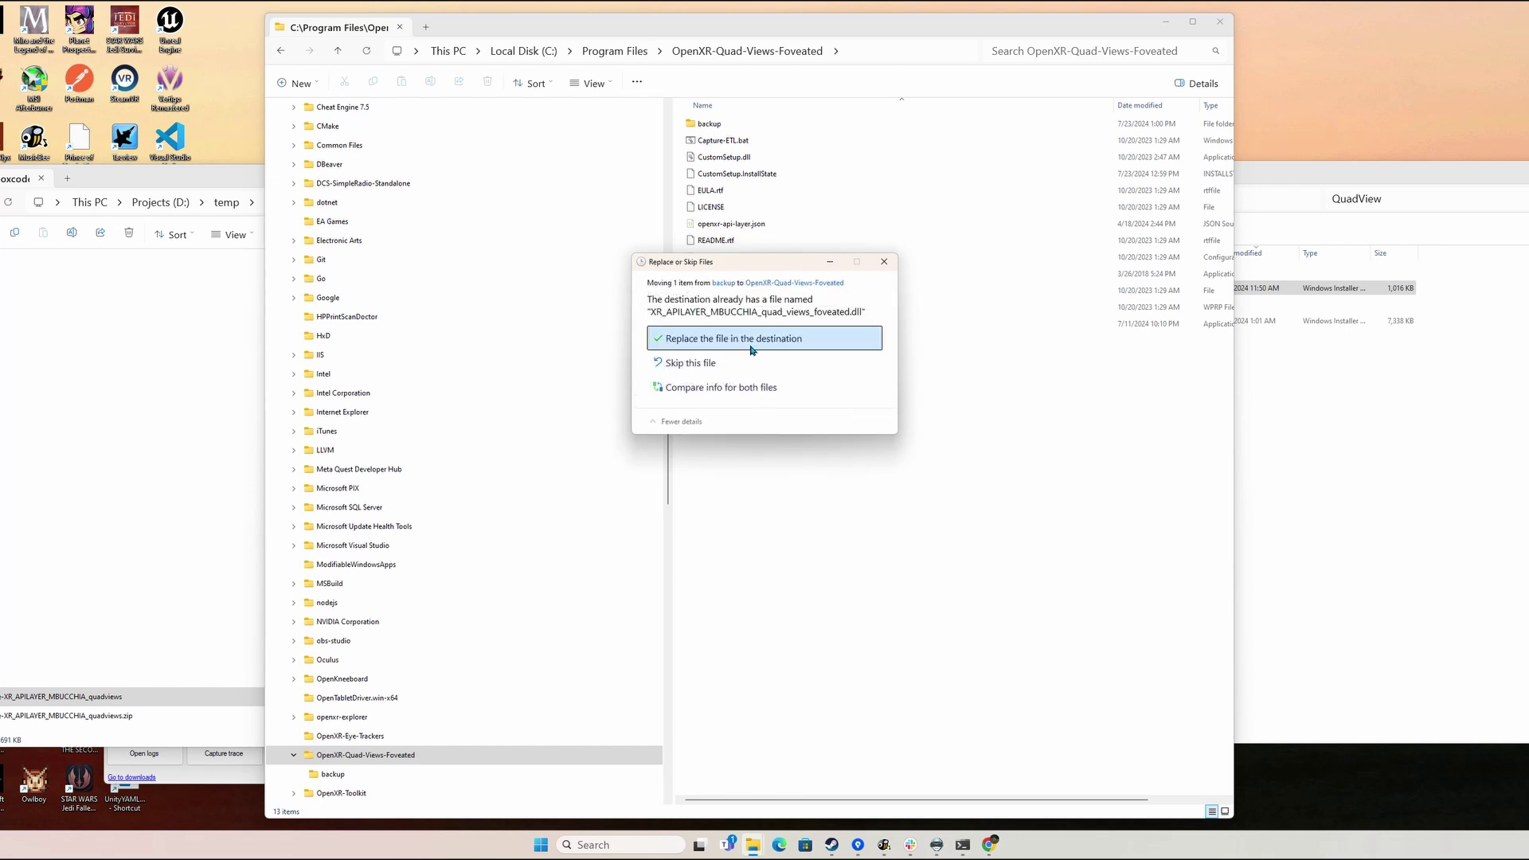
left_click(752, 339)
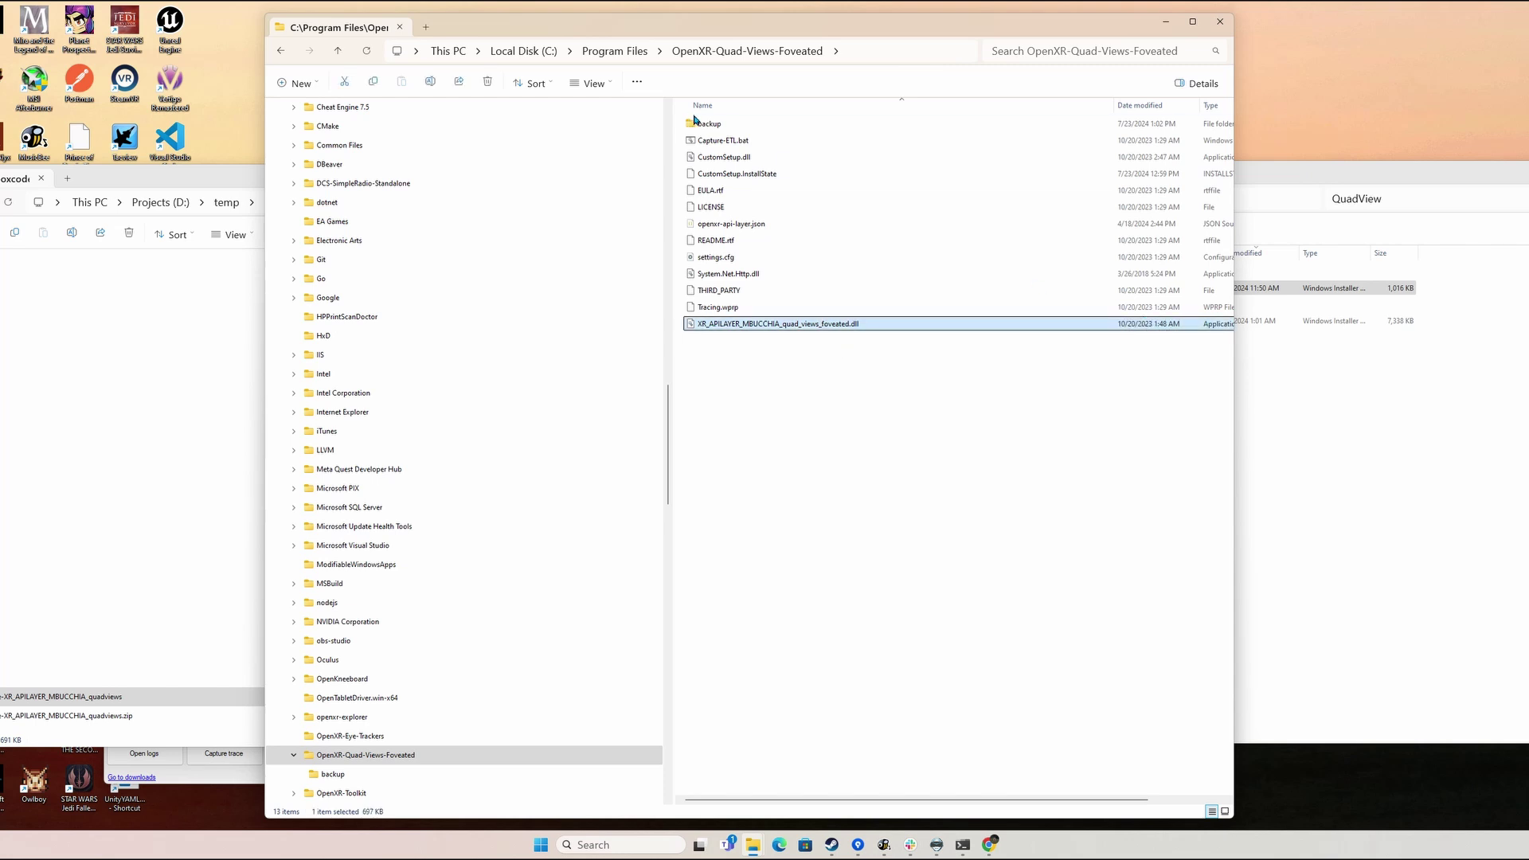
left_click(715, 125)
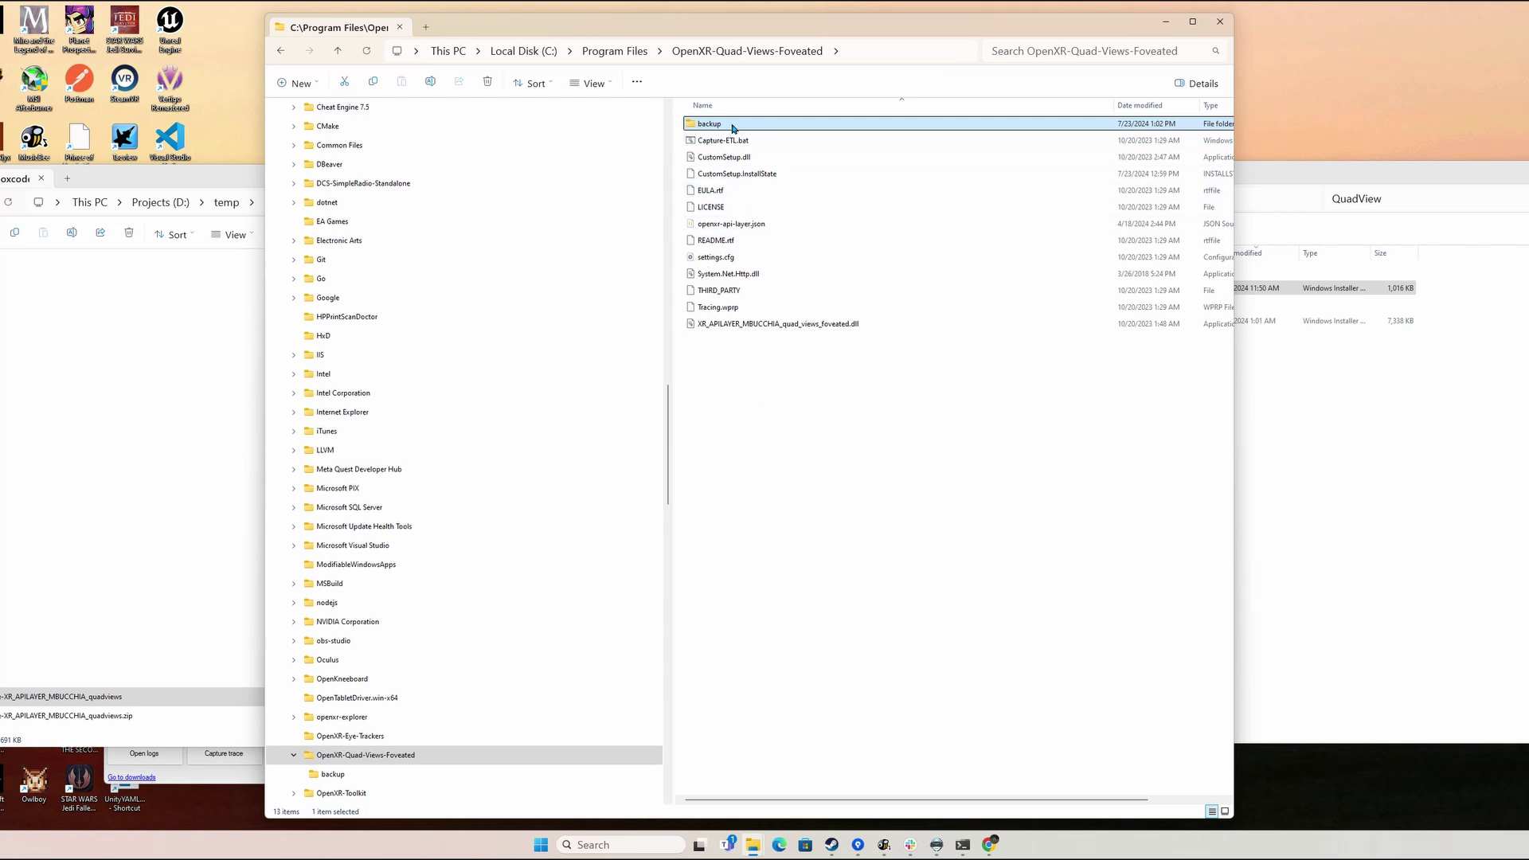
Shift+Delete the backup folder, confirming and granting administrator permission
key("shift+Delete")
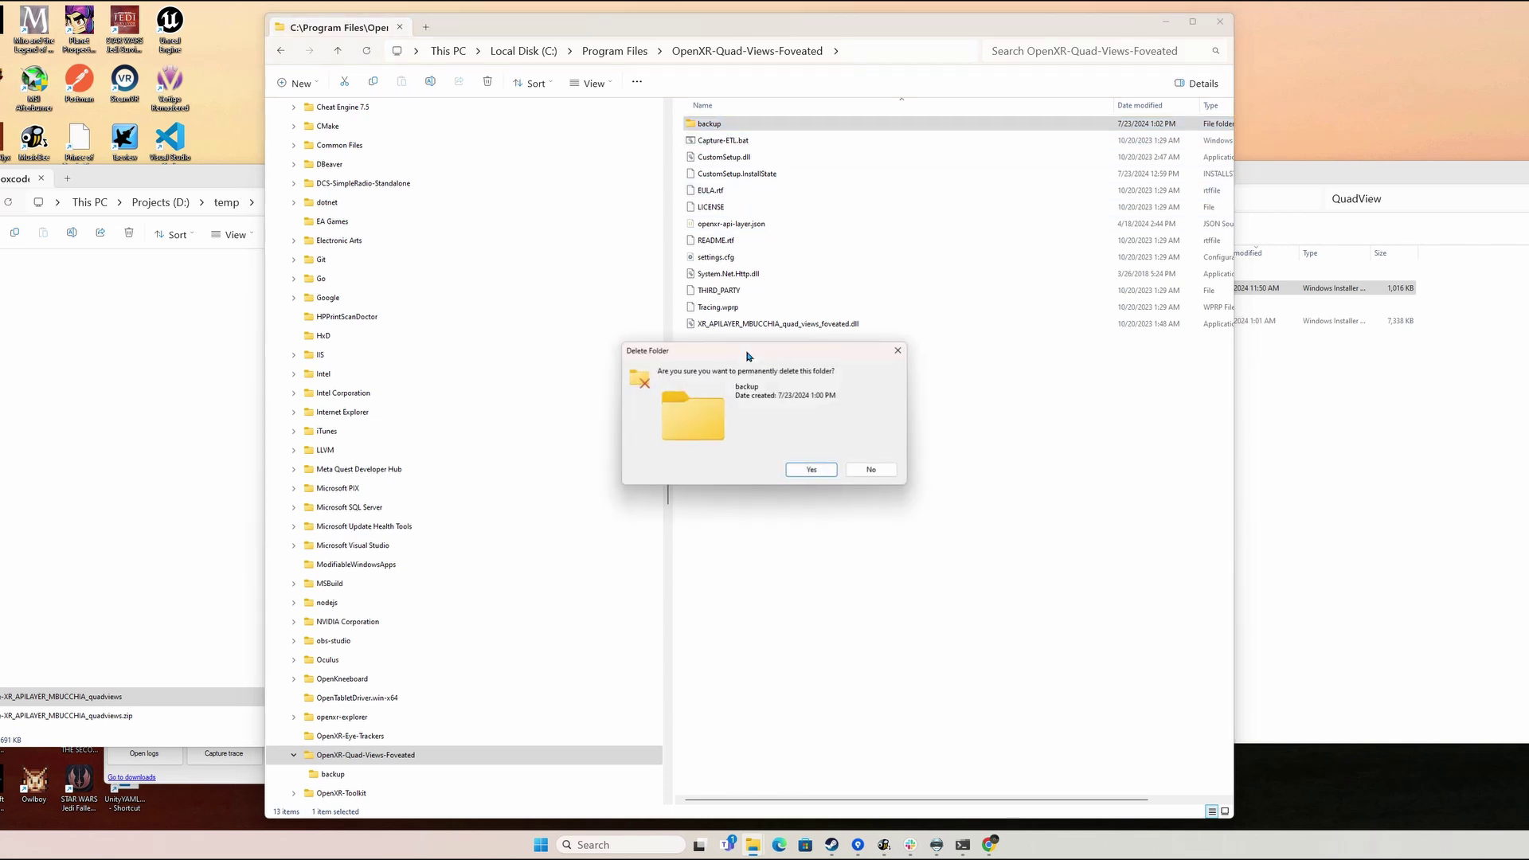
left_click(809, 470)
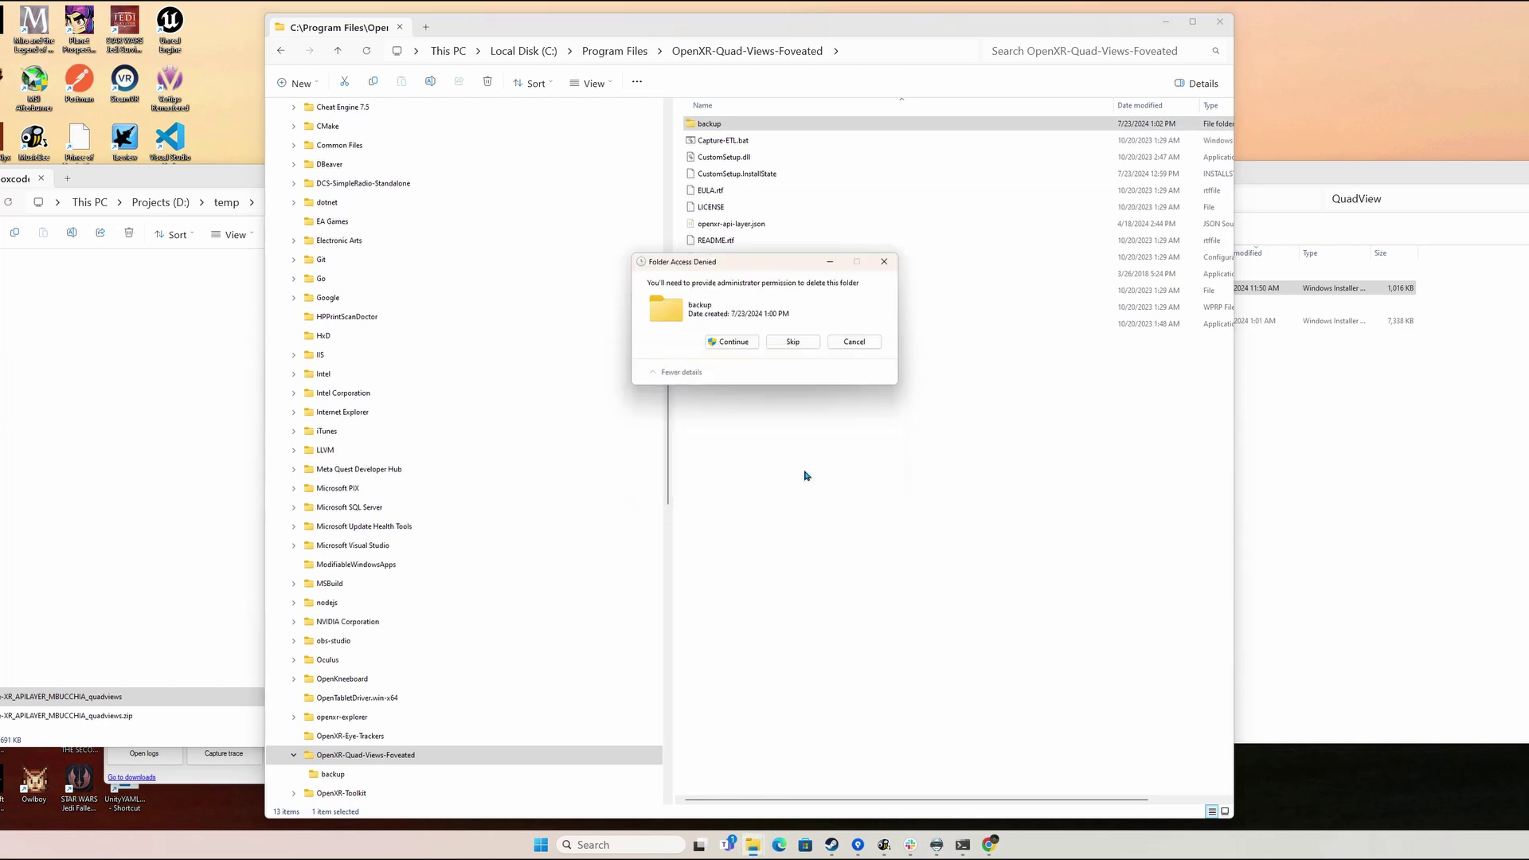
left_click(726, 341)
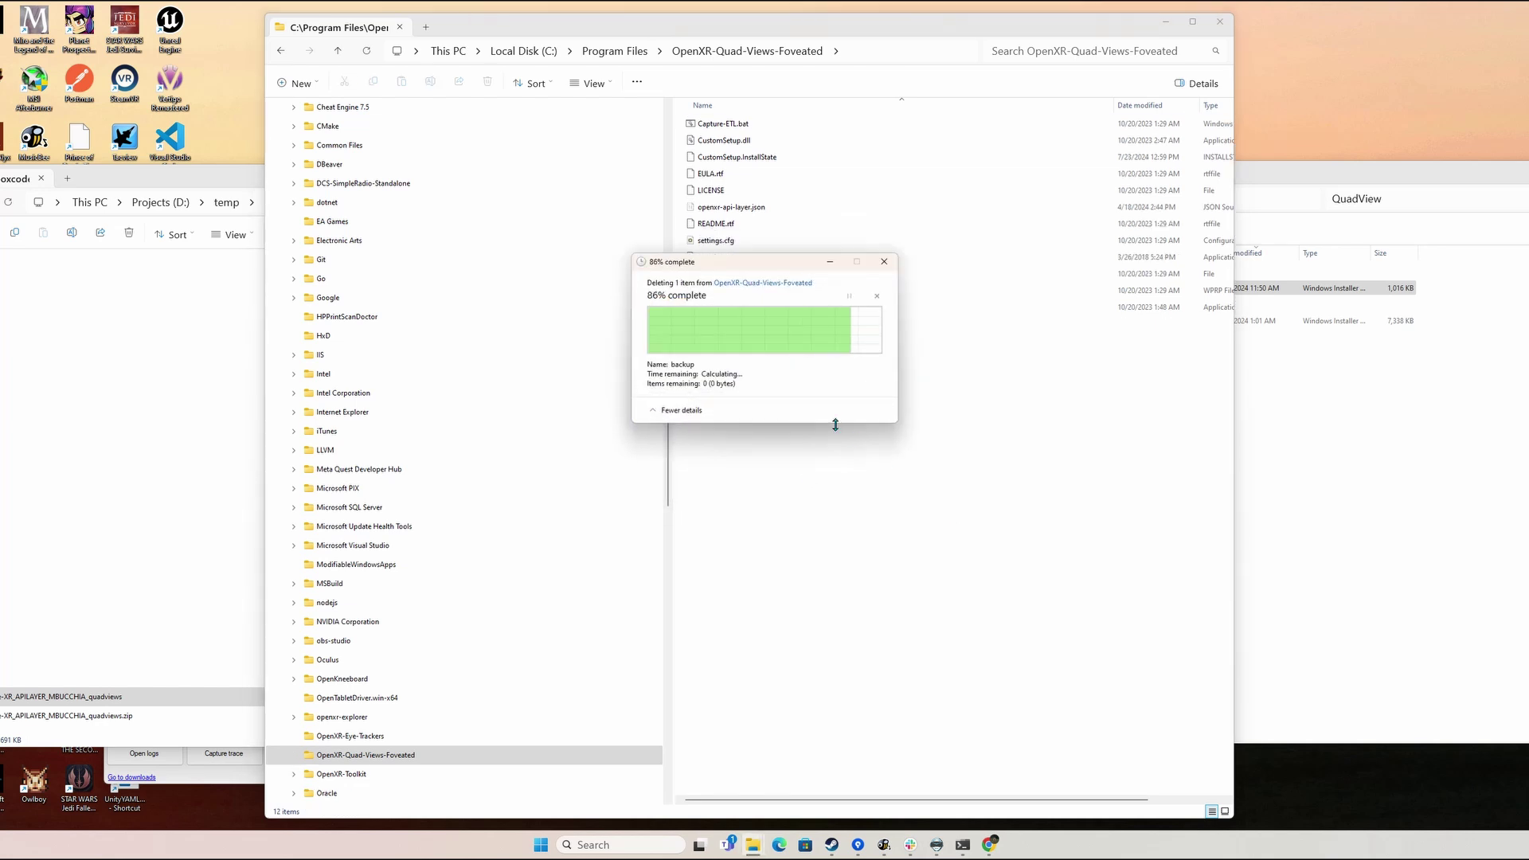